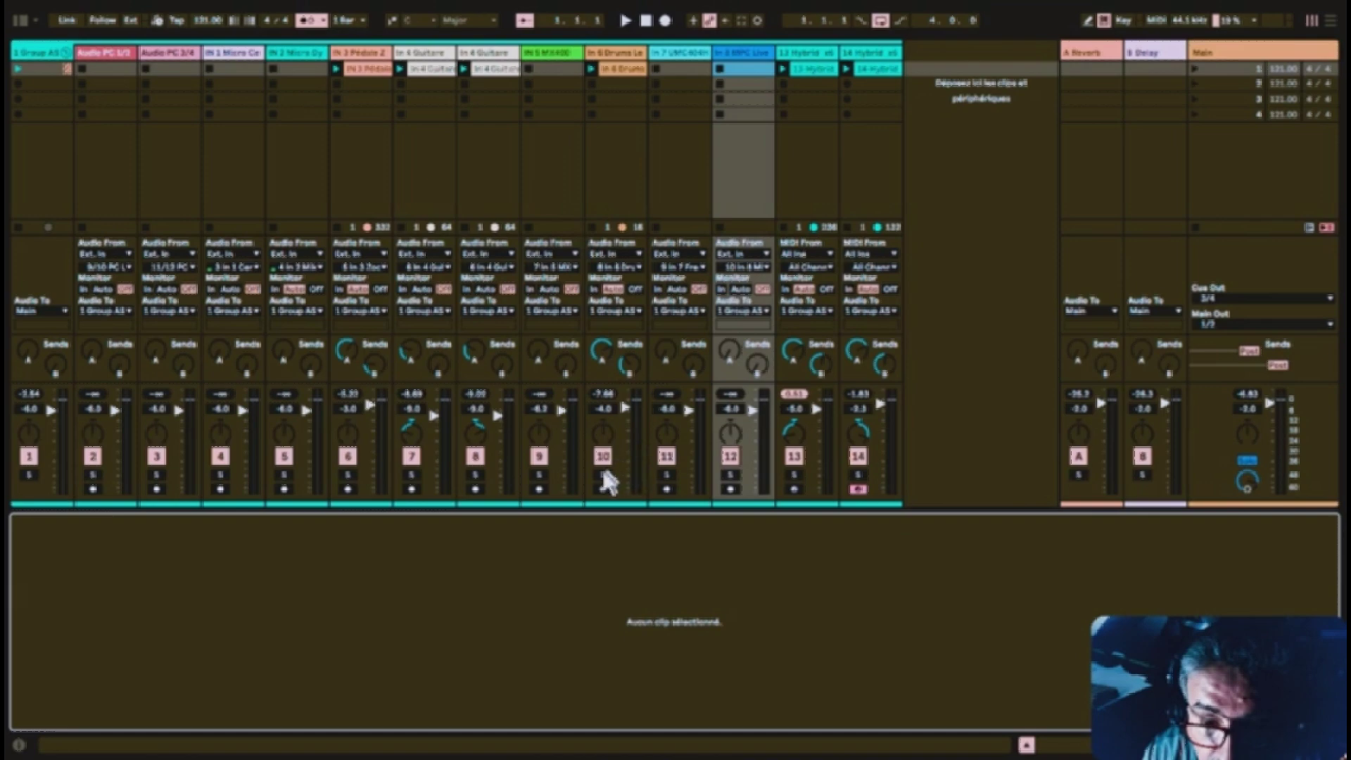
Step: Audition the In 6 Drums clip in solo on track 10, stop playback and release the solo
{"action": "left_click", "coordinate": [603, 475]}
{"action": "left_click", "coordinate": [591, 69]}
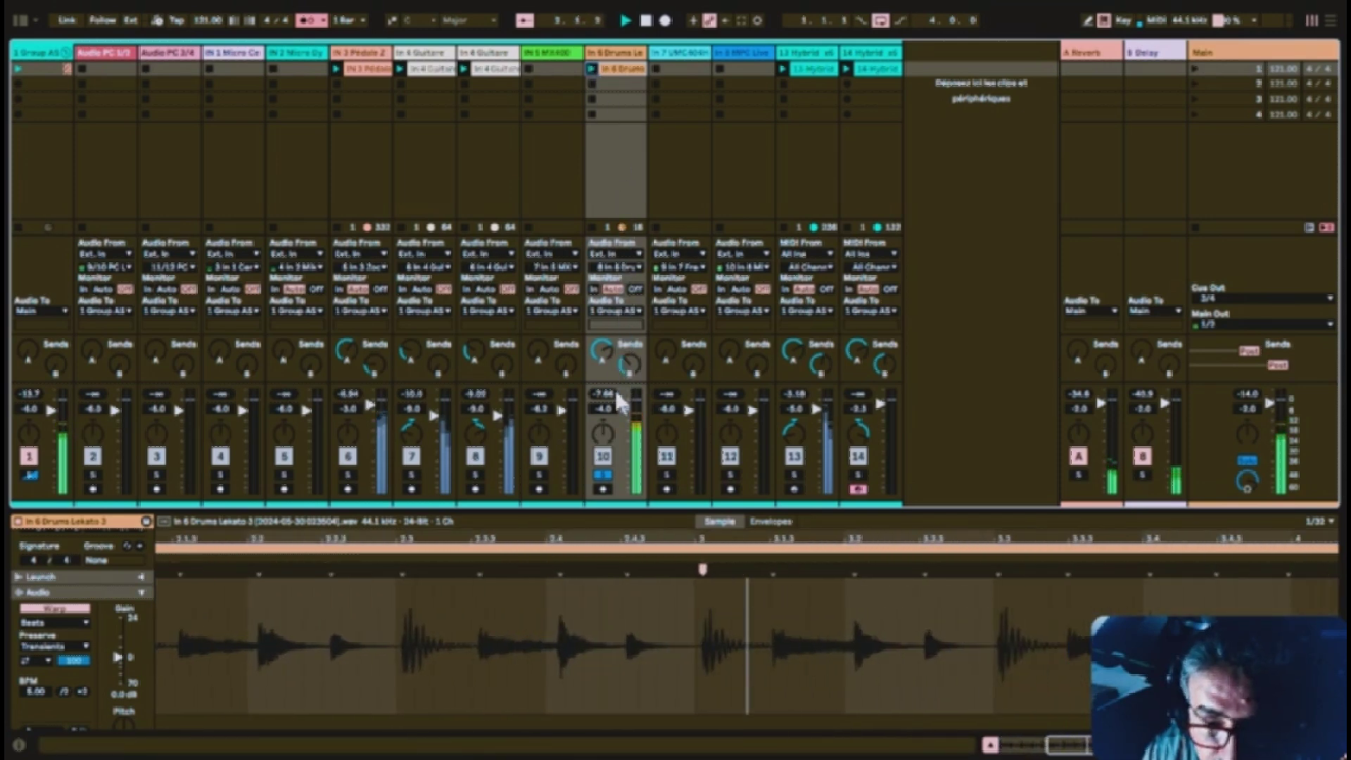
{"action": "left_click", "coordinate": [645, 20]}
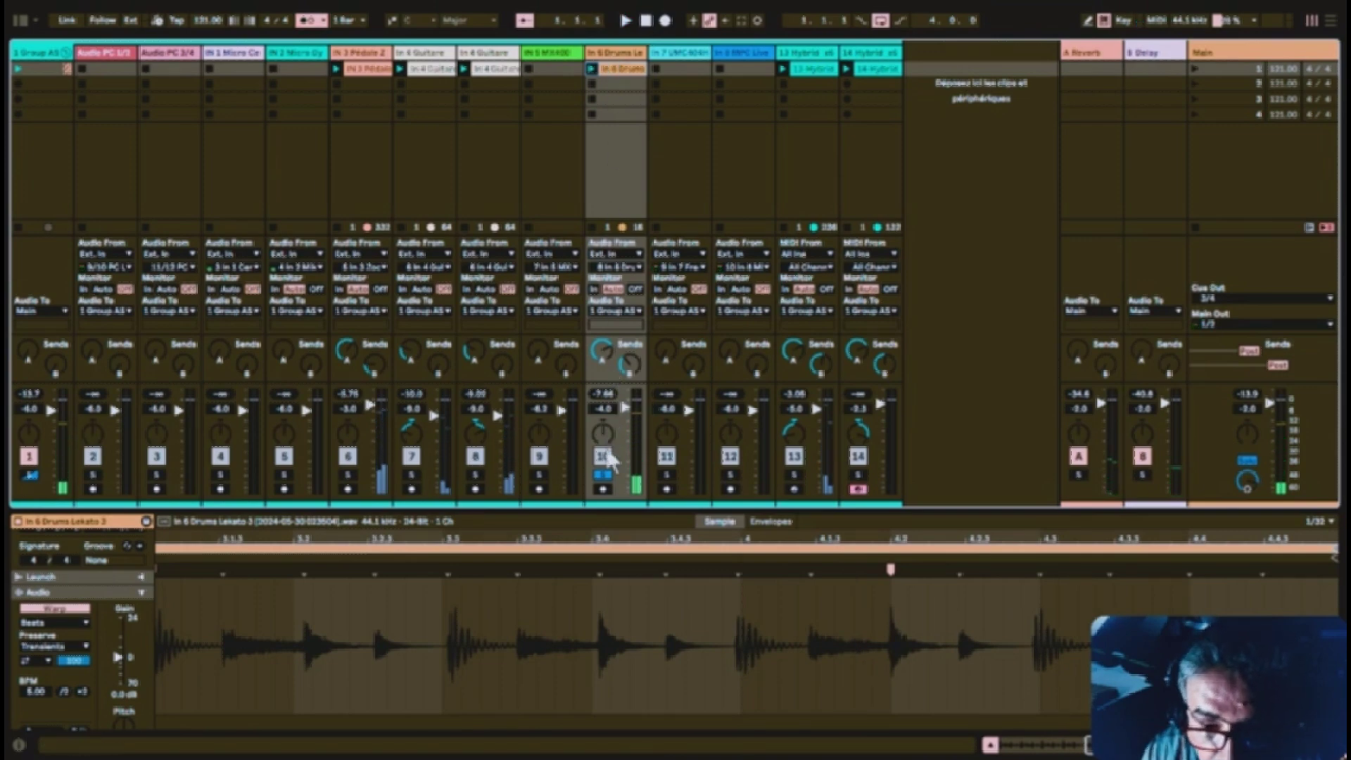
{"action": "left_click", "coordinate": [604, 476]}
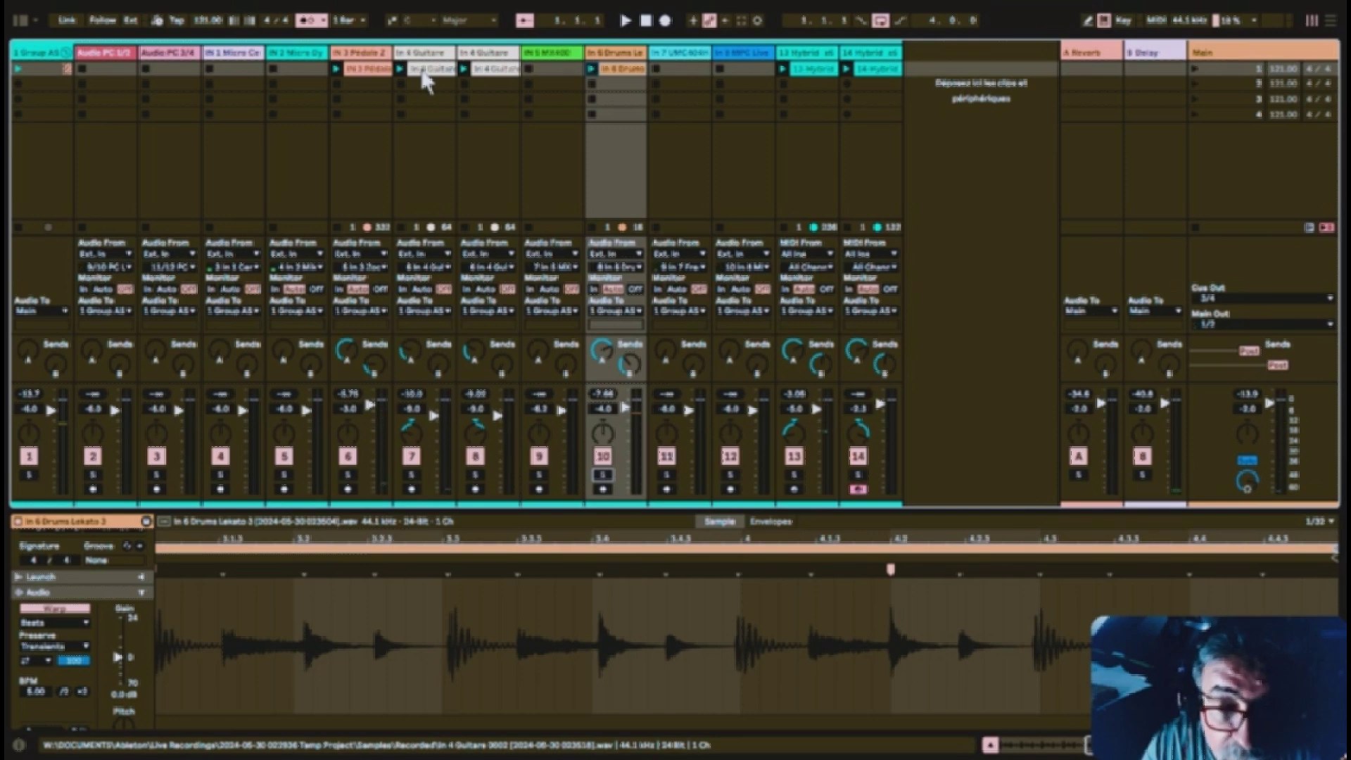
Step: Audition the two In 4 Guitare clips in solo, first on track 7 and then on track 8
{"action": "left_click", "coordinate": [411, 475]}
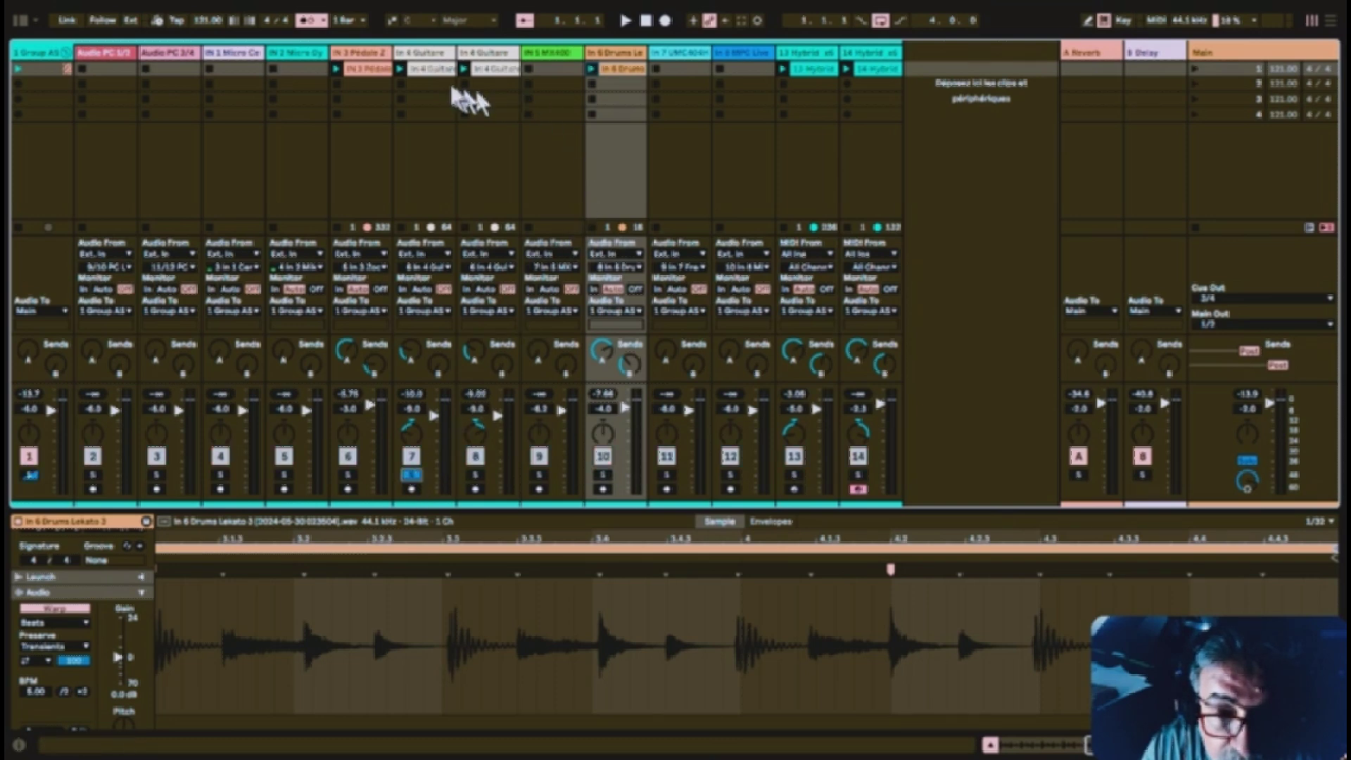
{"action": "left_click", "coordinate": [400, 69]}
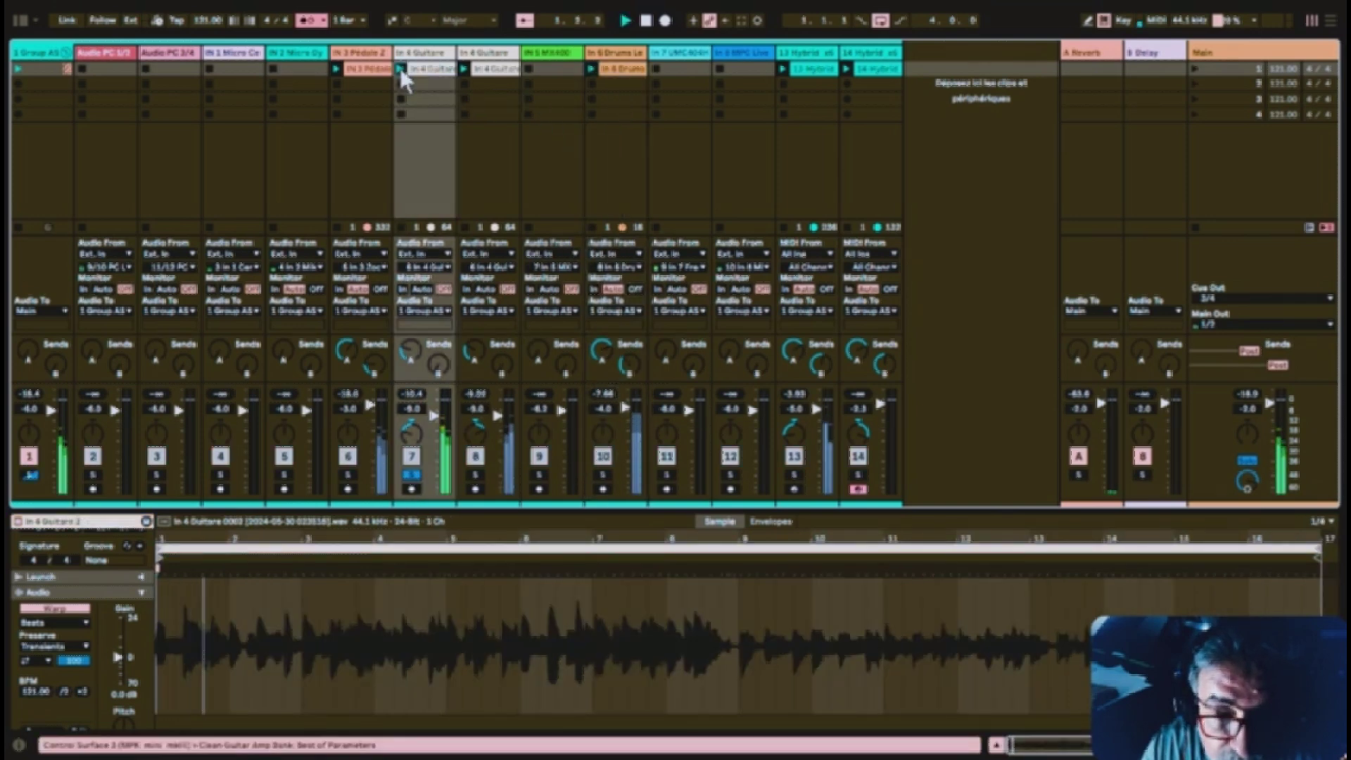
{"action": "left_click", "coordinate": [475, 478]}
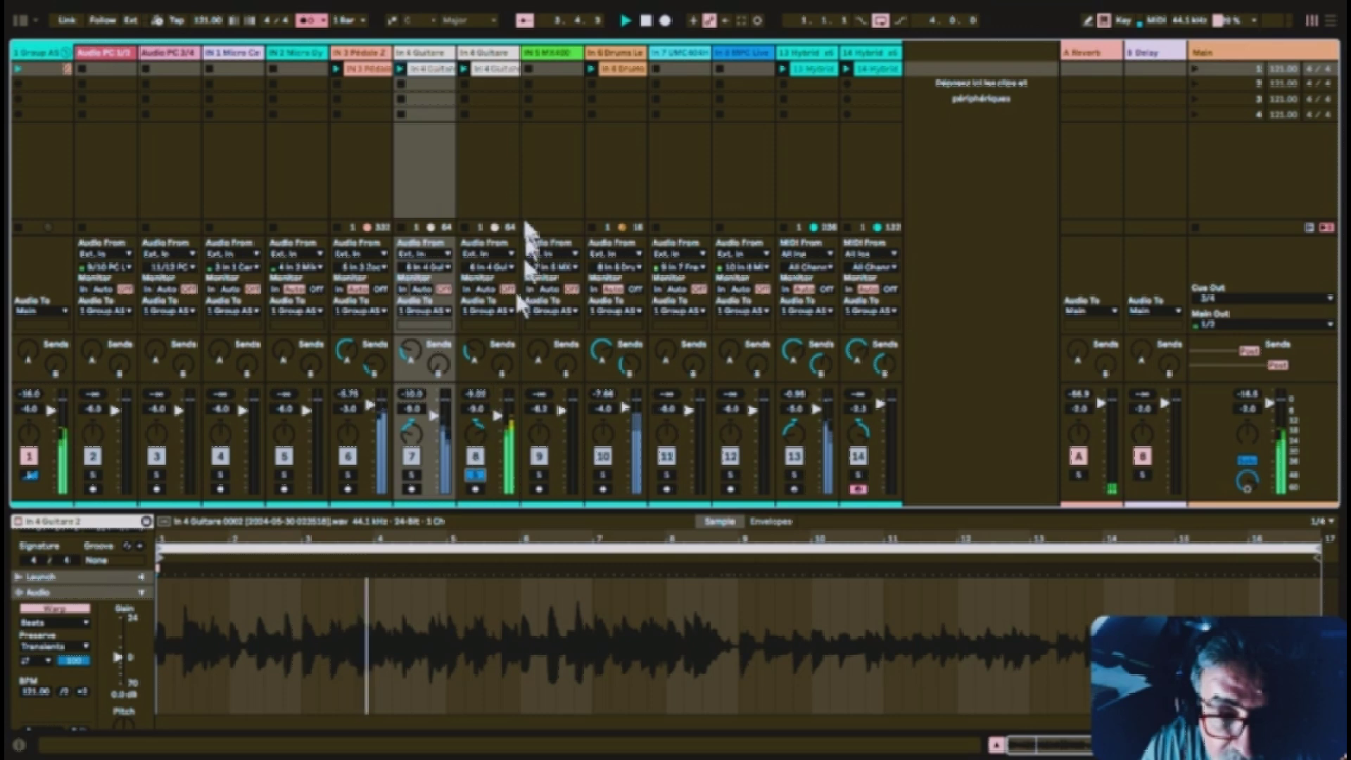
{"action": "left_click", "coordinate": [485, 69]}
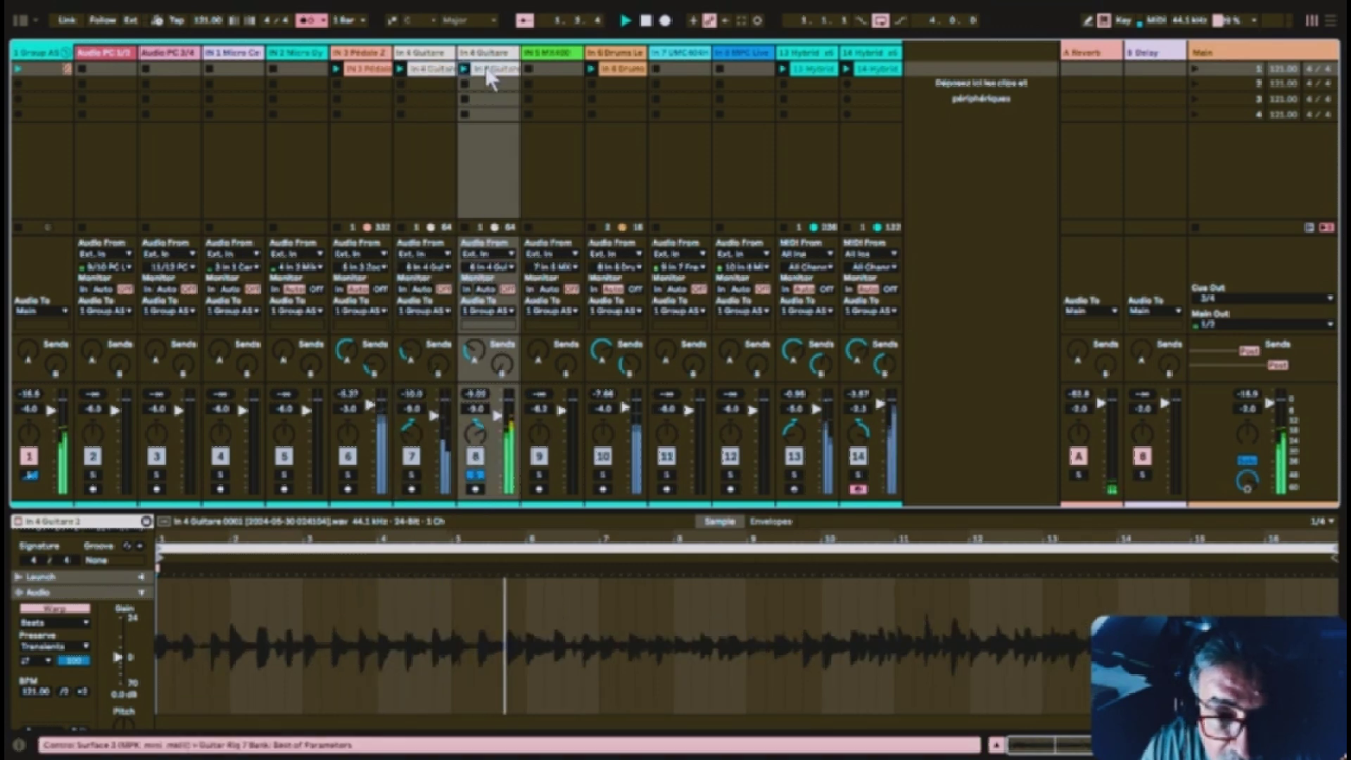
Step: Listen in solo to the pedal track 6 and the two Hybrid tracks 13 and 14, ending with track 13 soloed
{"action": "left_click", "coordinate": [347, 475]}
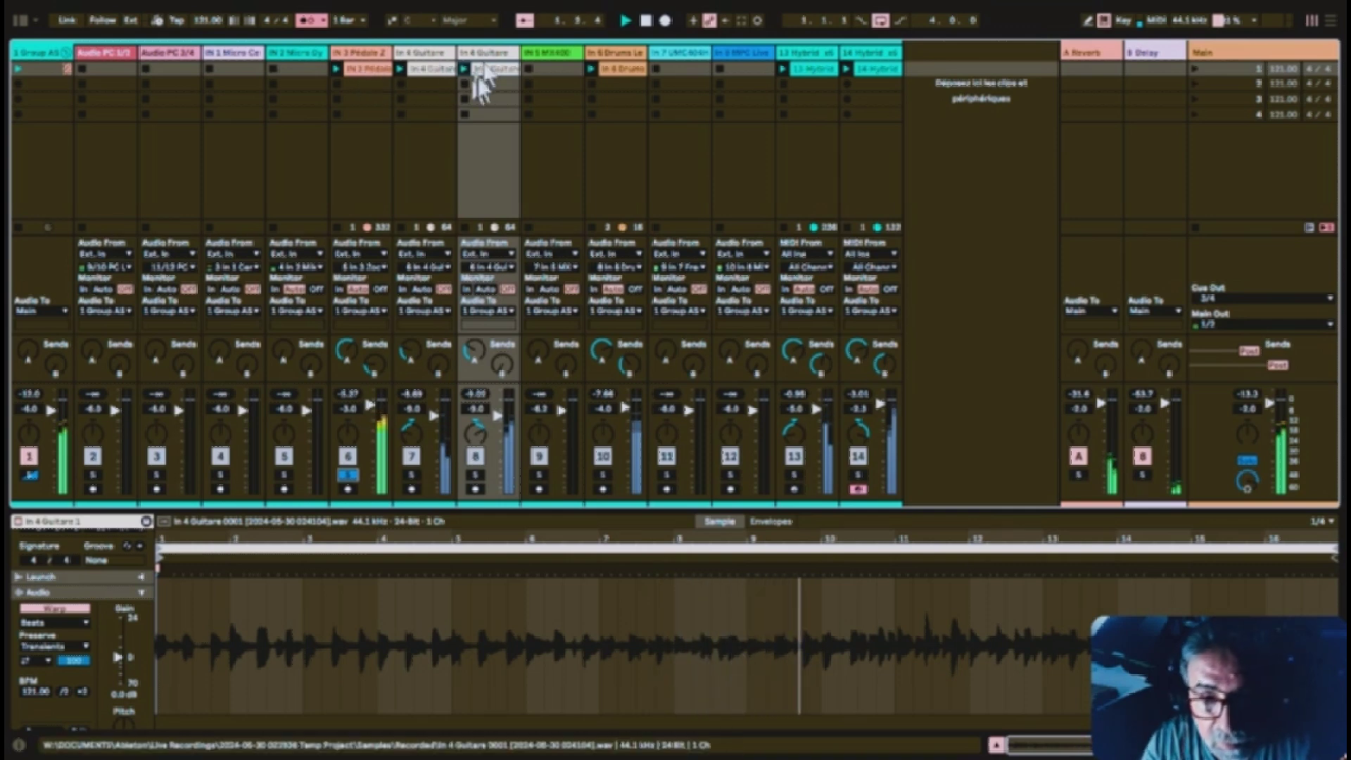
{"action": "left_click", "coordinate": [348, 475]}
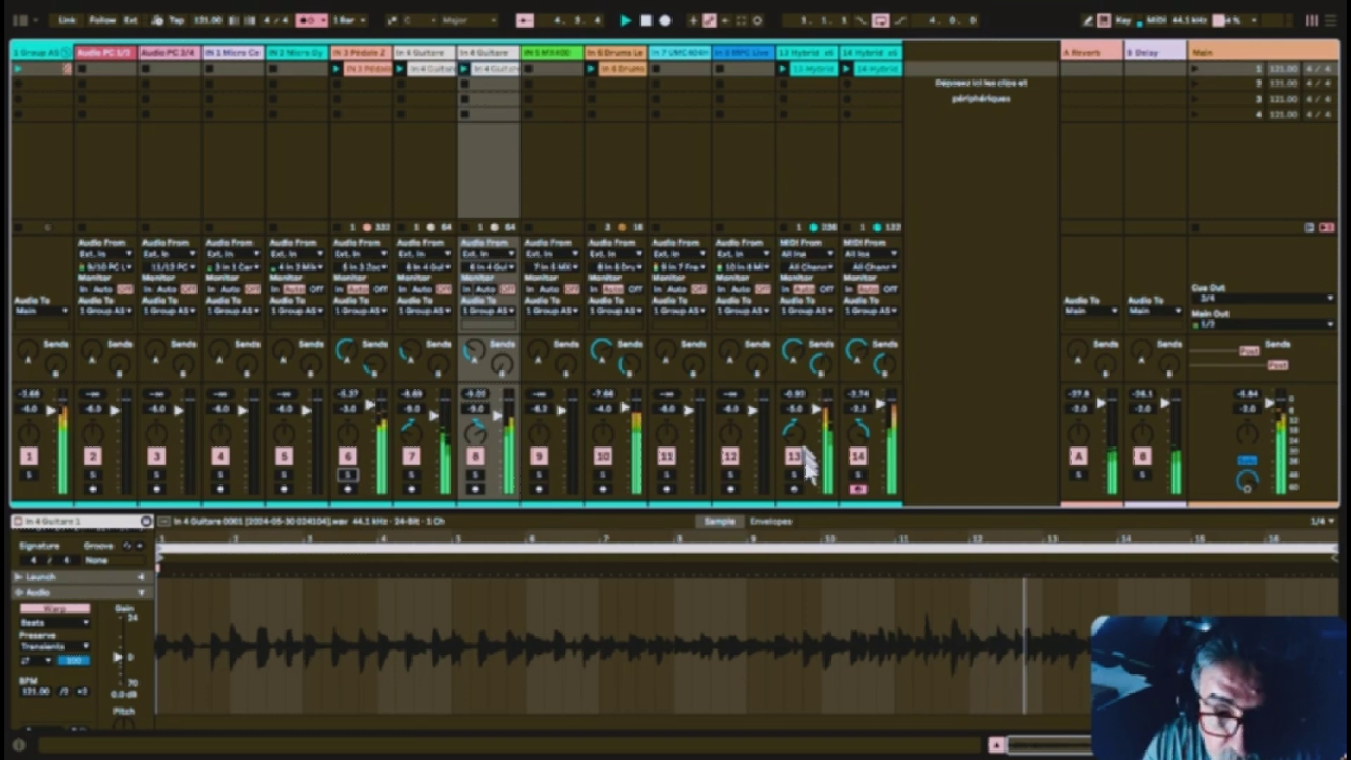
{"action": "left_click", "coordinate": [796, 477]}
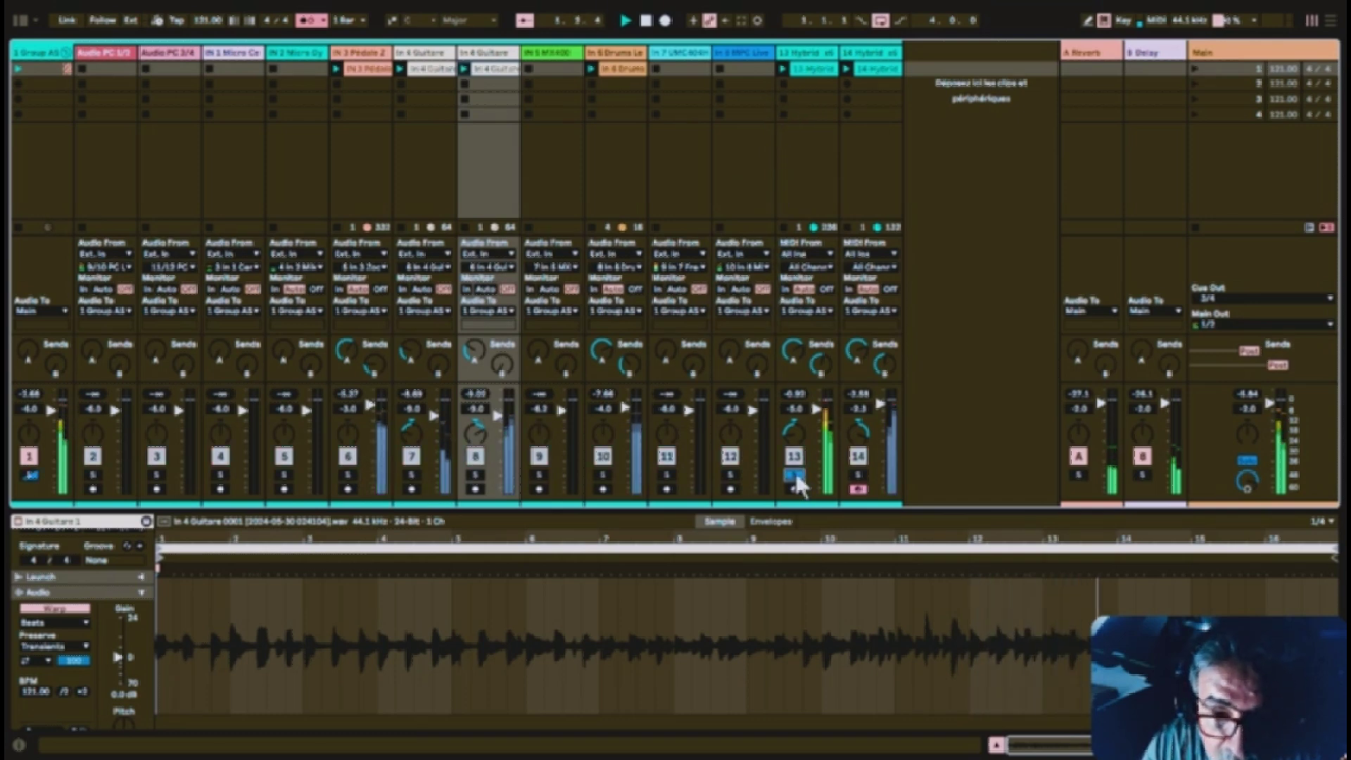
{"action": "left_click", "coordinate": [858, 475]}
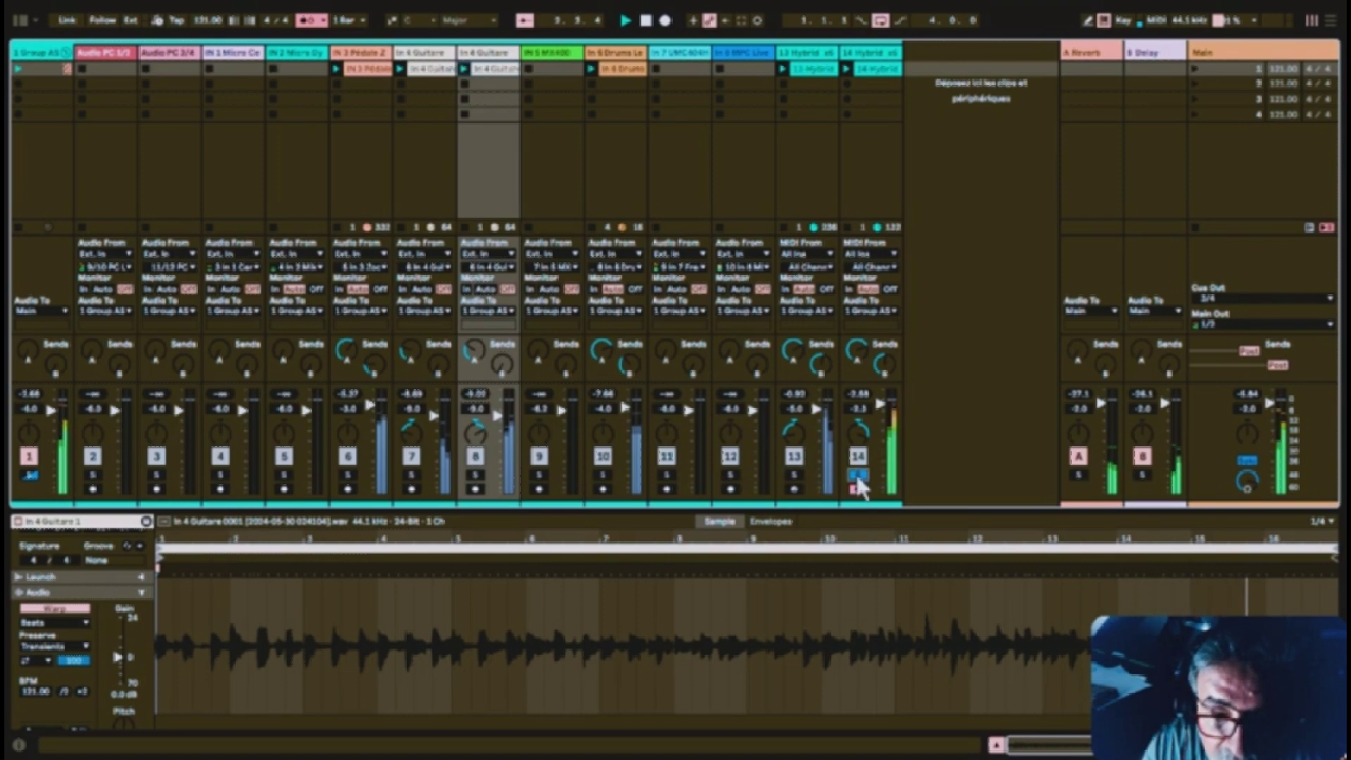
{"action": "left_click", "coordinate": [794, 476]}
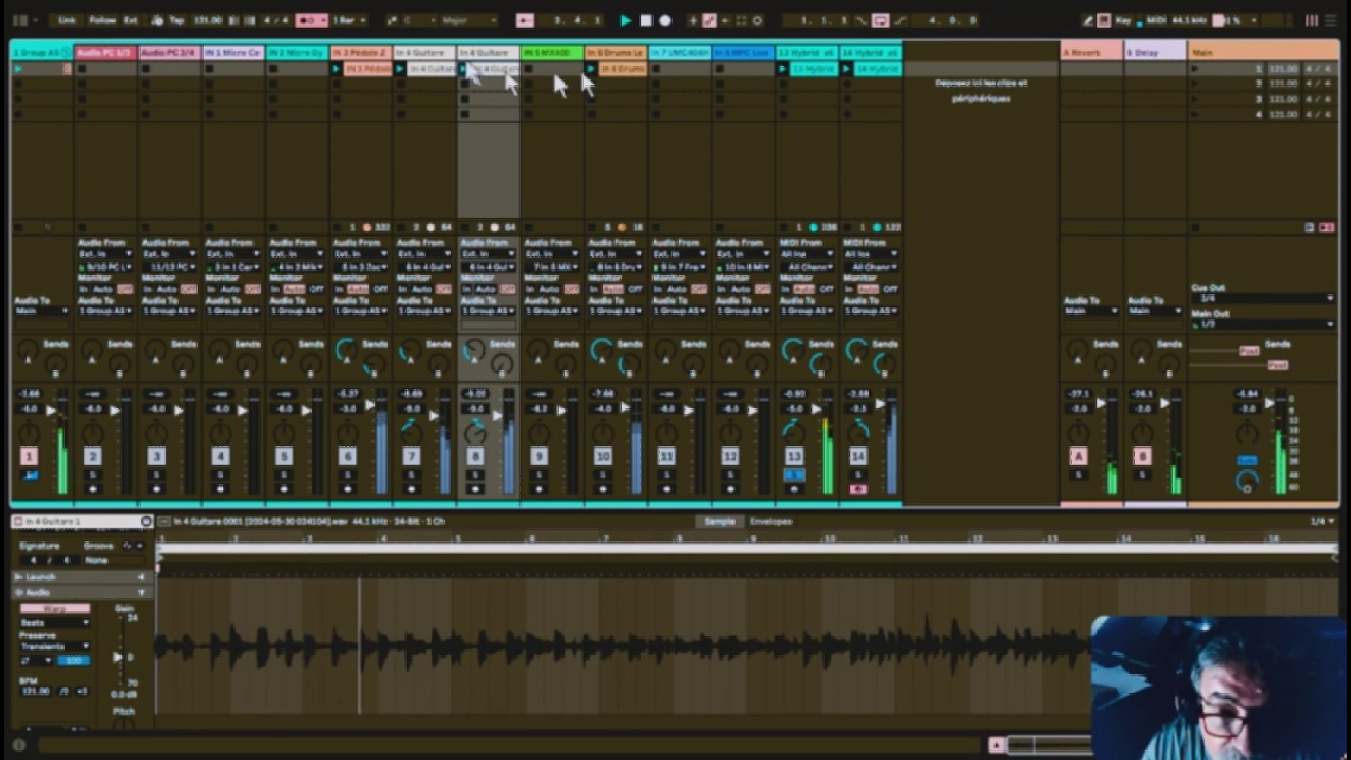
Step: Stop playback and all running clips, and clear the solo on track 13
{"action": "left_click", "coordinate": [964, 136]}
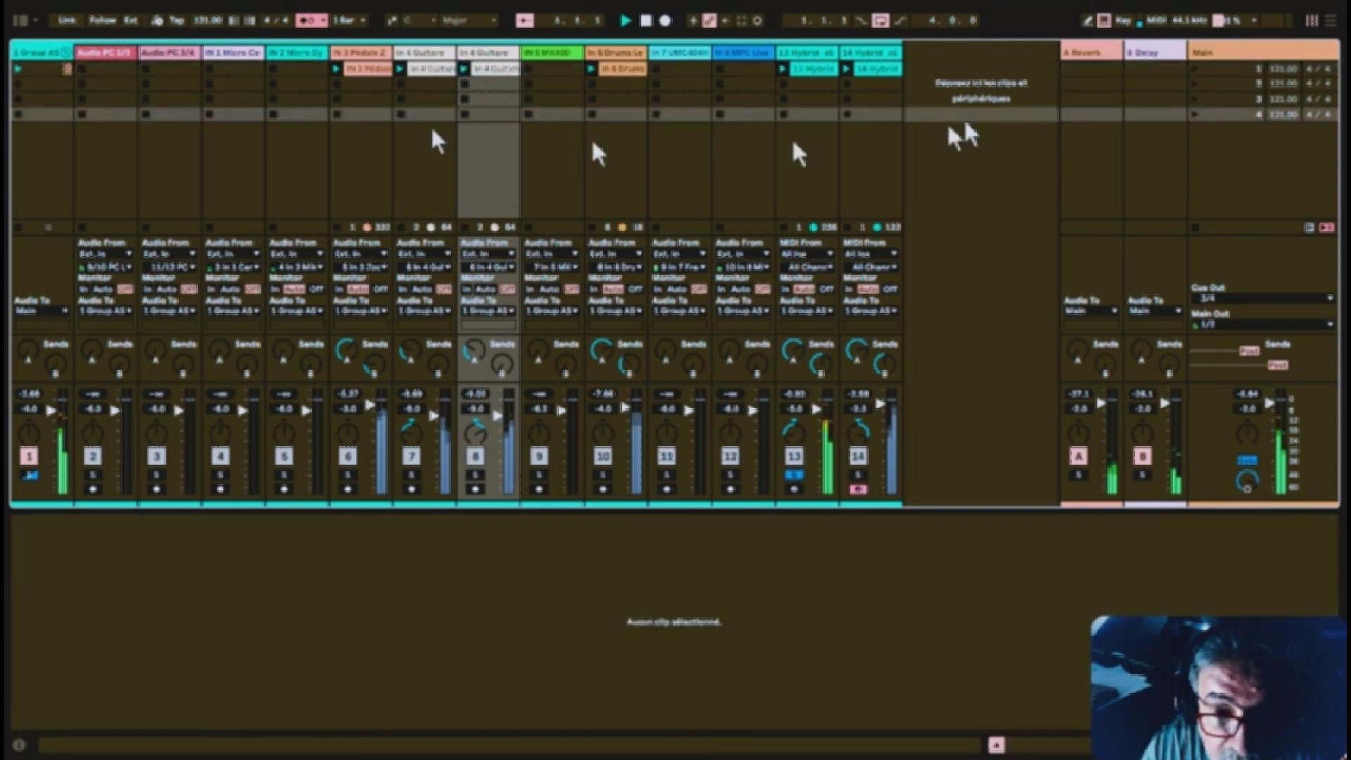
{"action": "left_click", "coordinate": [646, 21]}
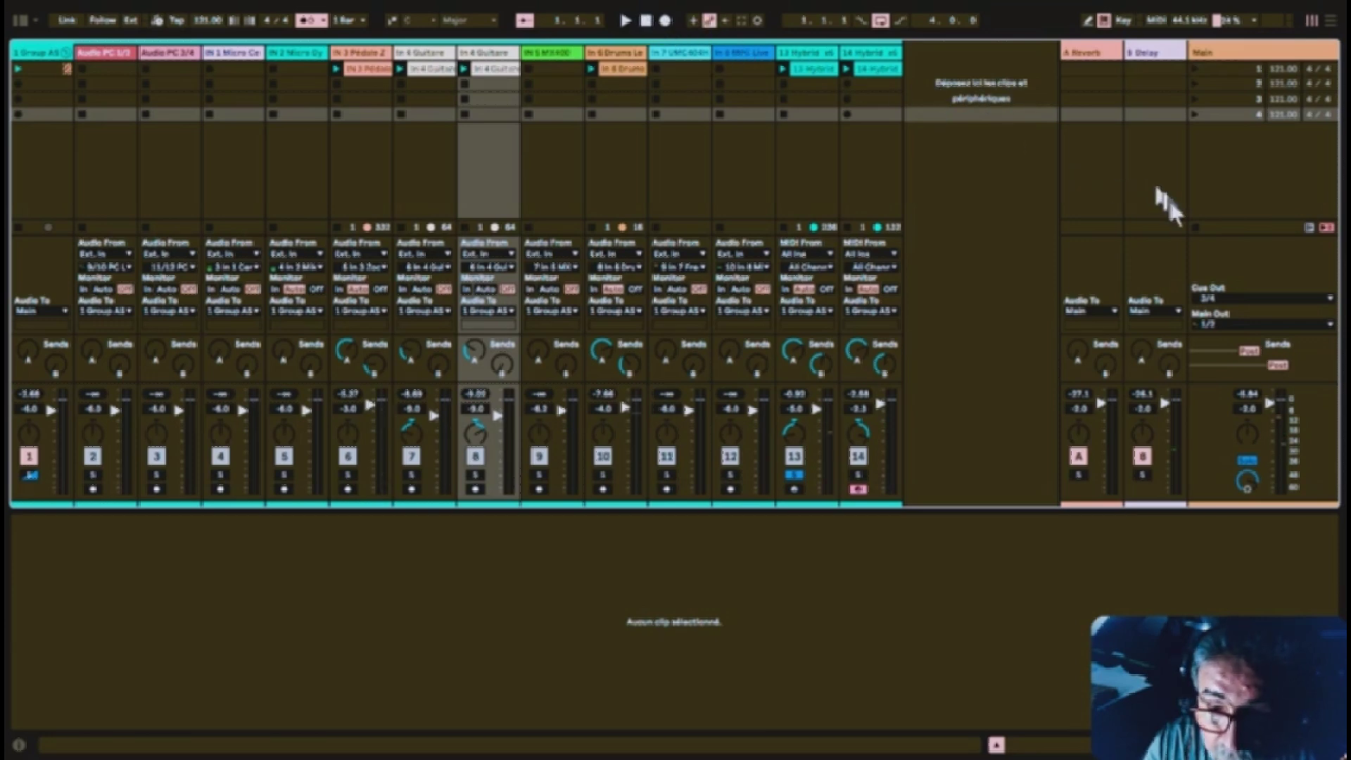
{"action": "left_click", "coordinate": [1191, 227]}
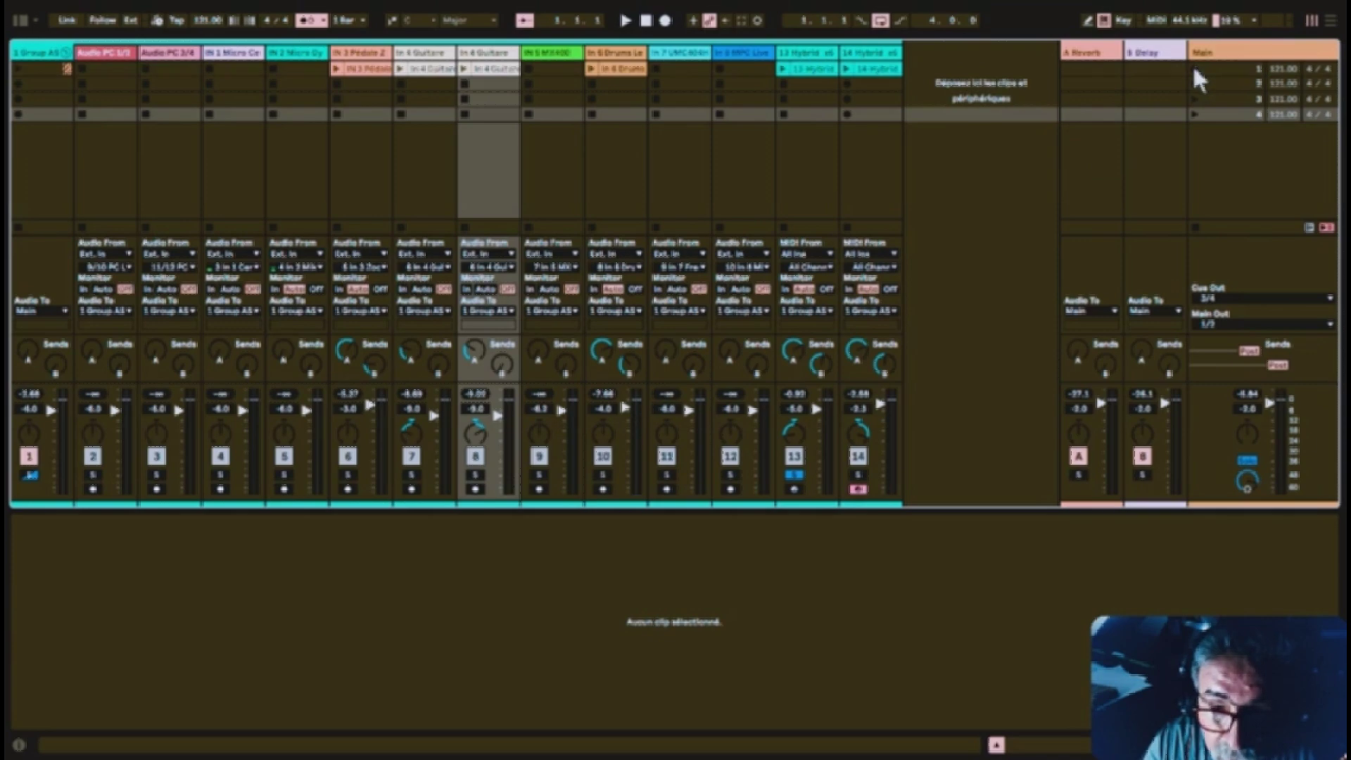
{"action": "left_click", "coordinate": [795, 476]}
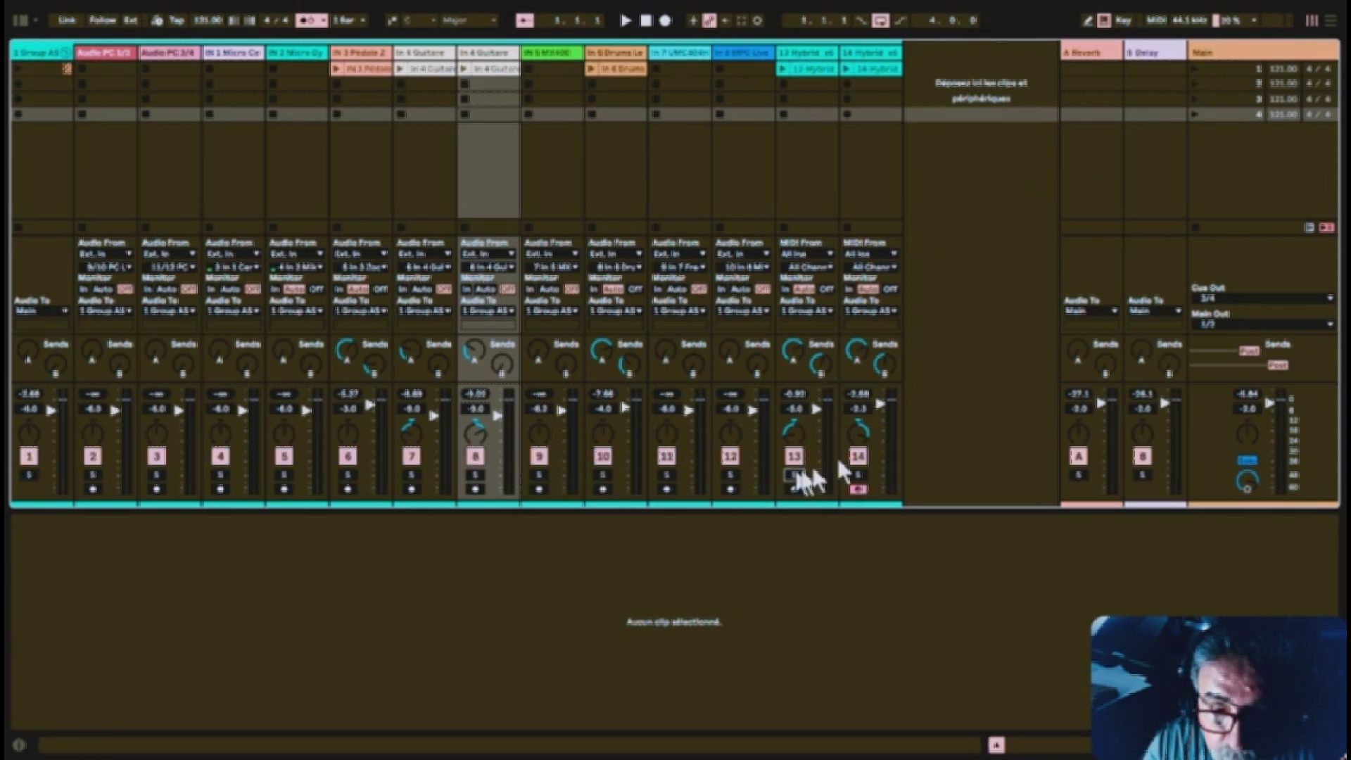
Step: Launch scene 1 and display the track 6 pedal clip and the effects of the Drums track
{"action": "left_click", "coordinate": [1196, 68]}
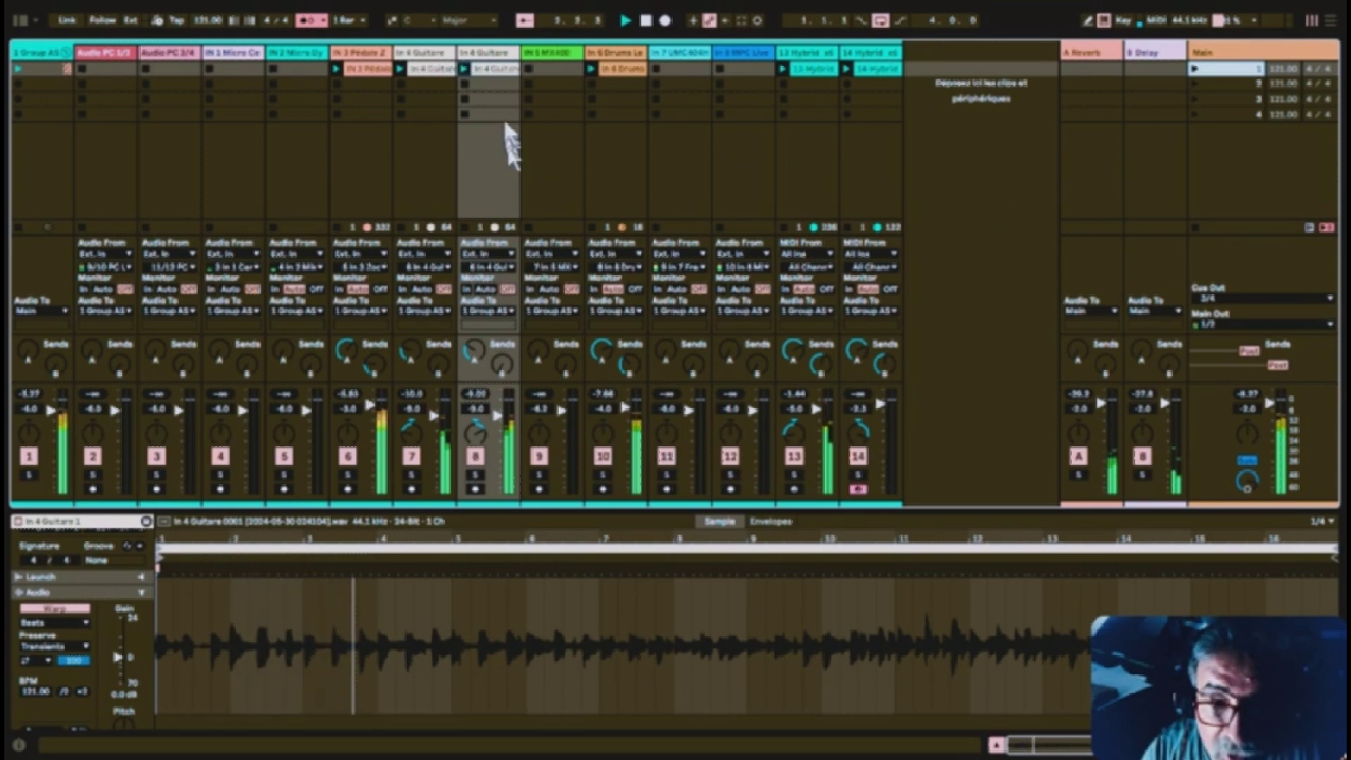
{"action": "left_click", "coordinate": [370, 69]}
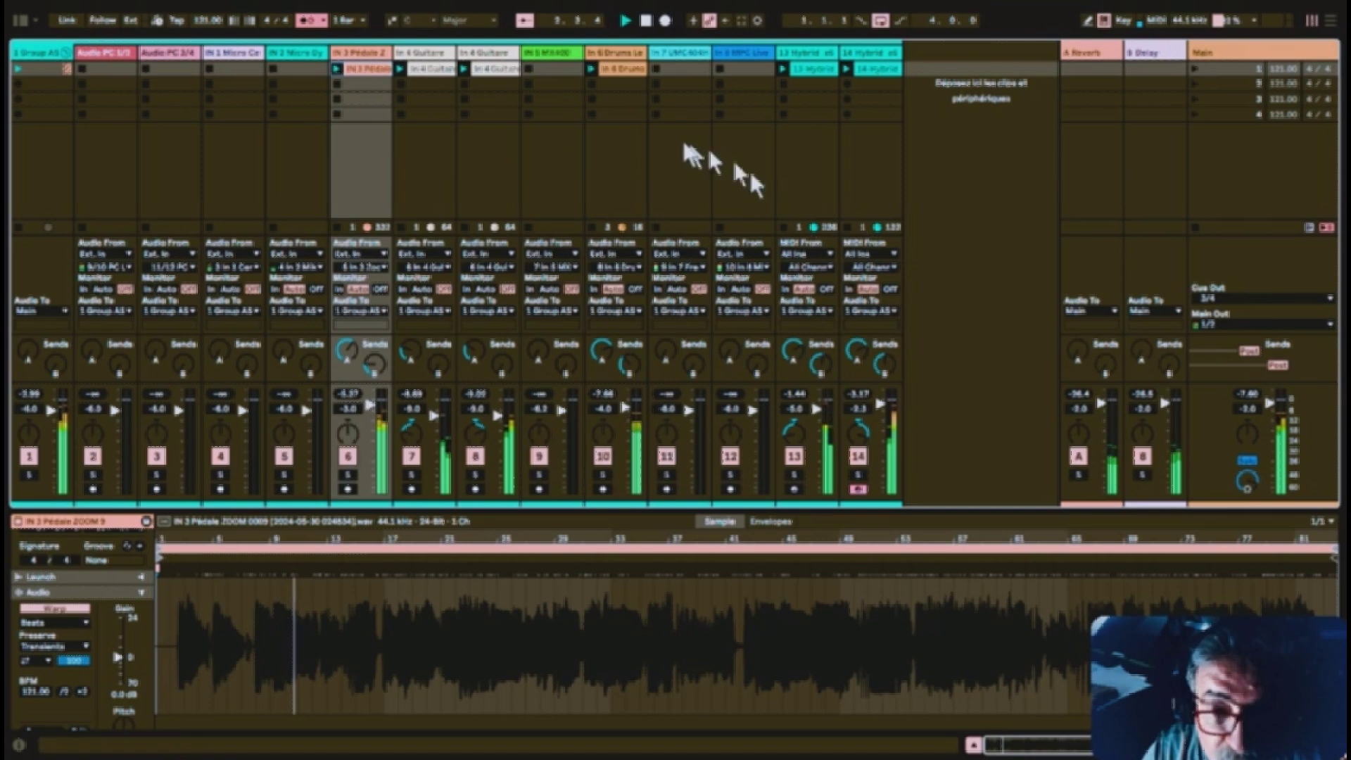
{"action": "left_click", "coordinate": [623, 54]}
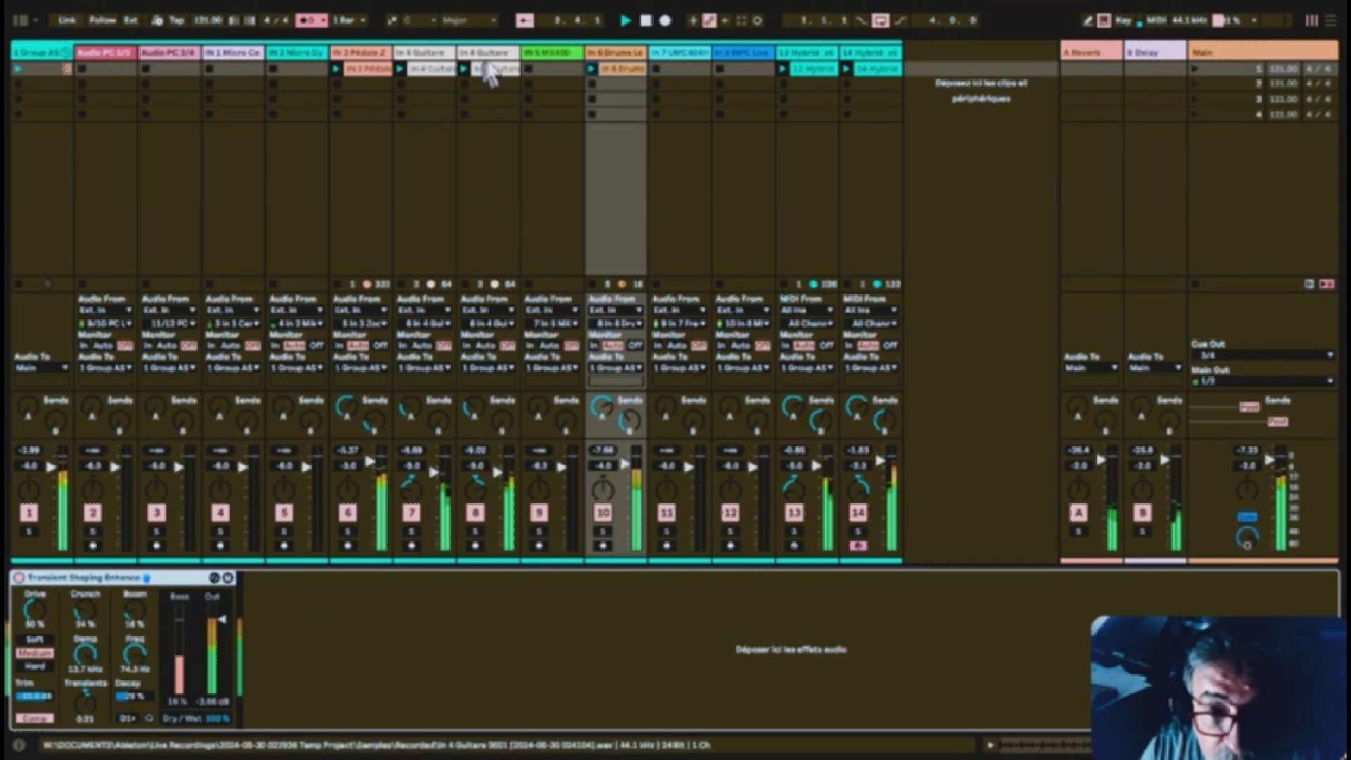
Step: Inspect the Guitar Rig 7 setup on guitar track 8 in its plug-in window and close the window
{"action": "left_click", "coordinate": [491, 57]}
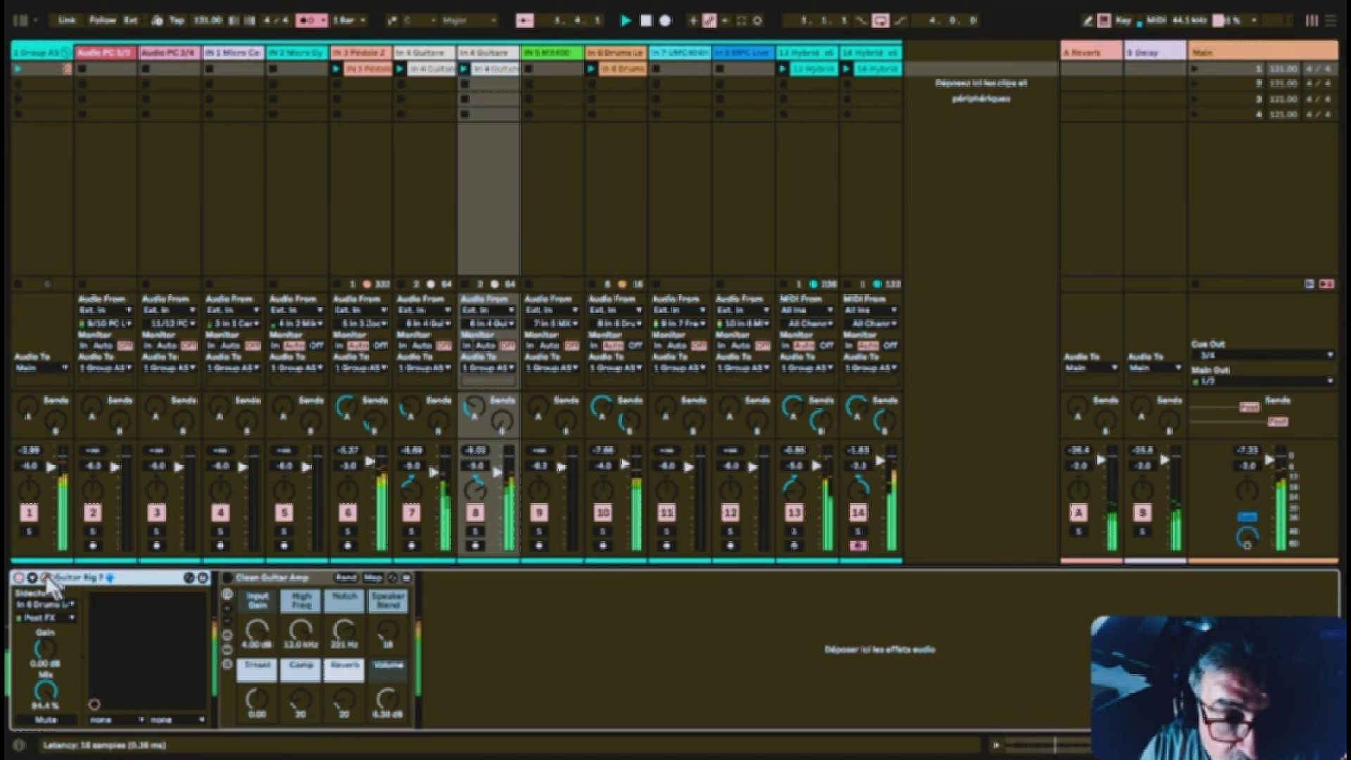
{"action": "left_click", "coordinate": [110, 577]}
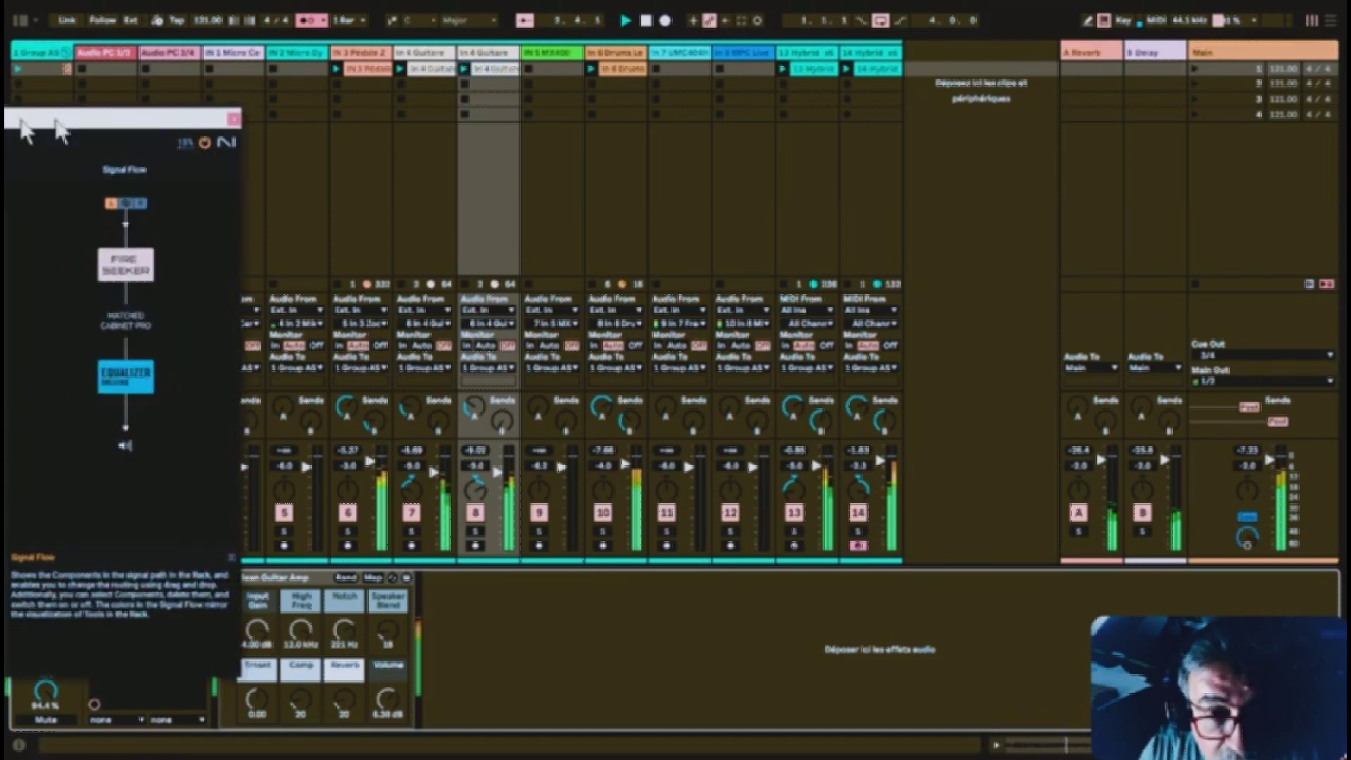
{"action": "left_click_drag", "start_coordinate": [790, 106], "coordinate": [853, 109]}
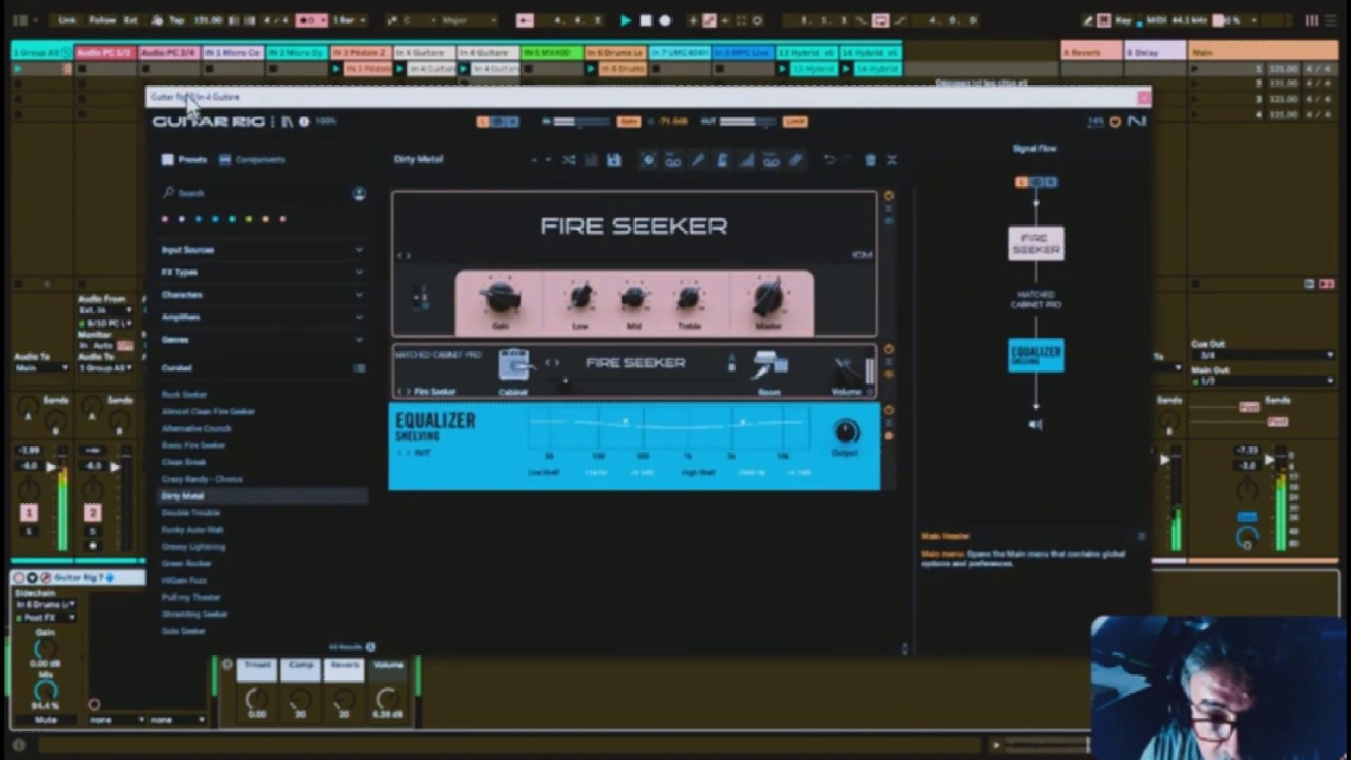
{"action": "left_click", "coordinate": [1143, 97]}
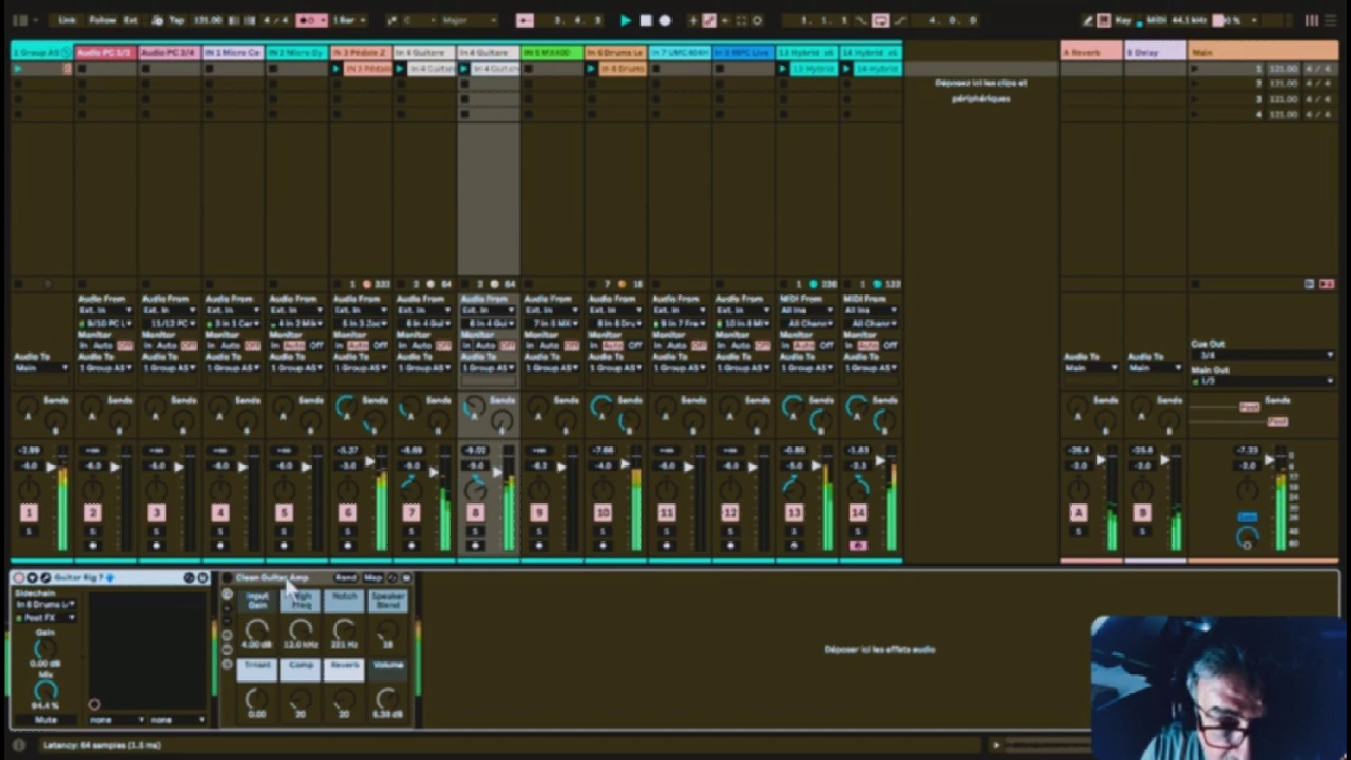
Step: Delete the Clean Guitar Amp rack from guitar track 8
{"action": "left_click", "coordinate": [288, 582]}
{"action": "right_click", "coordinate": [299, 586]}
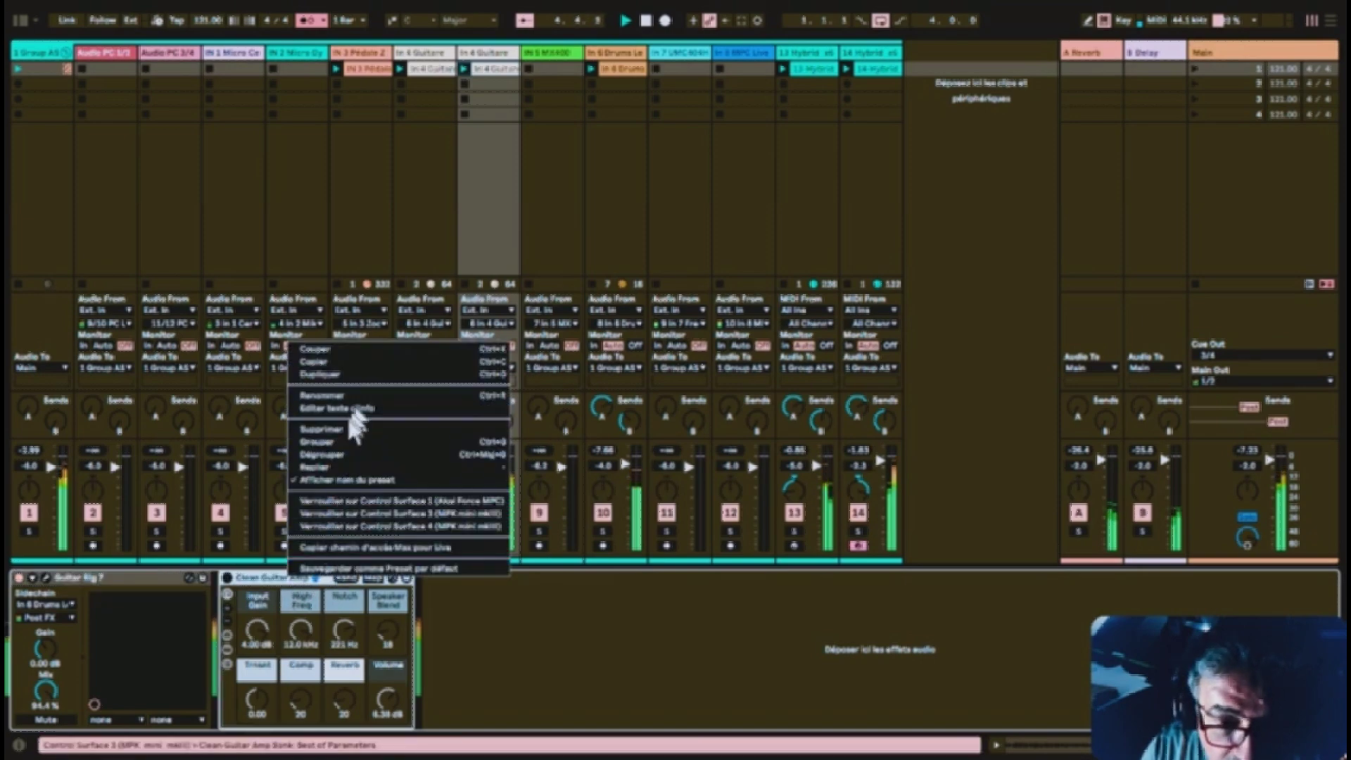
{"action": "left_click", "coordinate": [591, 629]}
{"action": "key", "text": "Delete"}
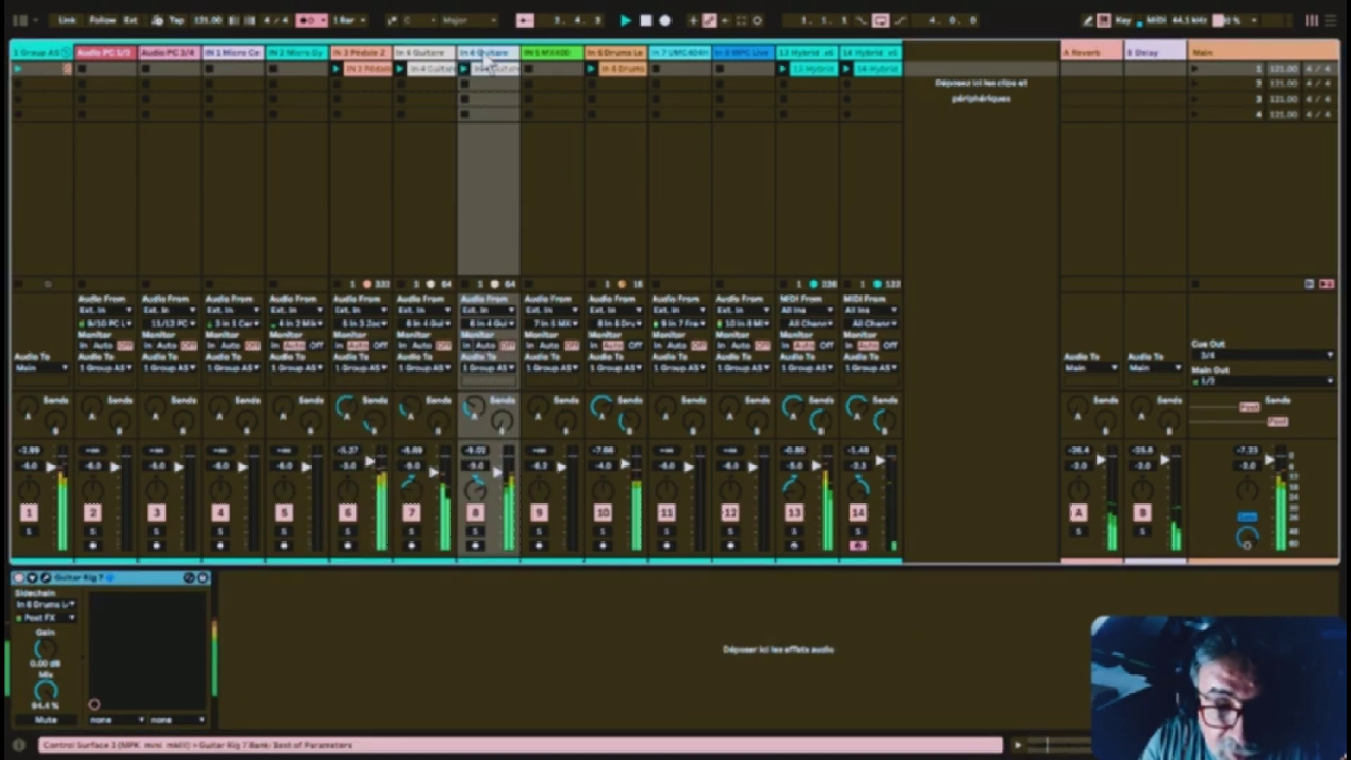
Step: Delete the Clean Guitar Amp rack from guitar track 7
{"action": "left_click", "coordinate": [433, 55]}
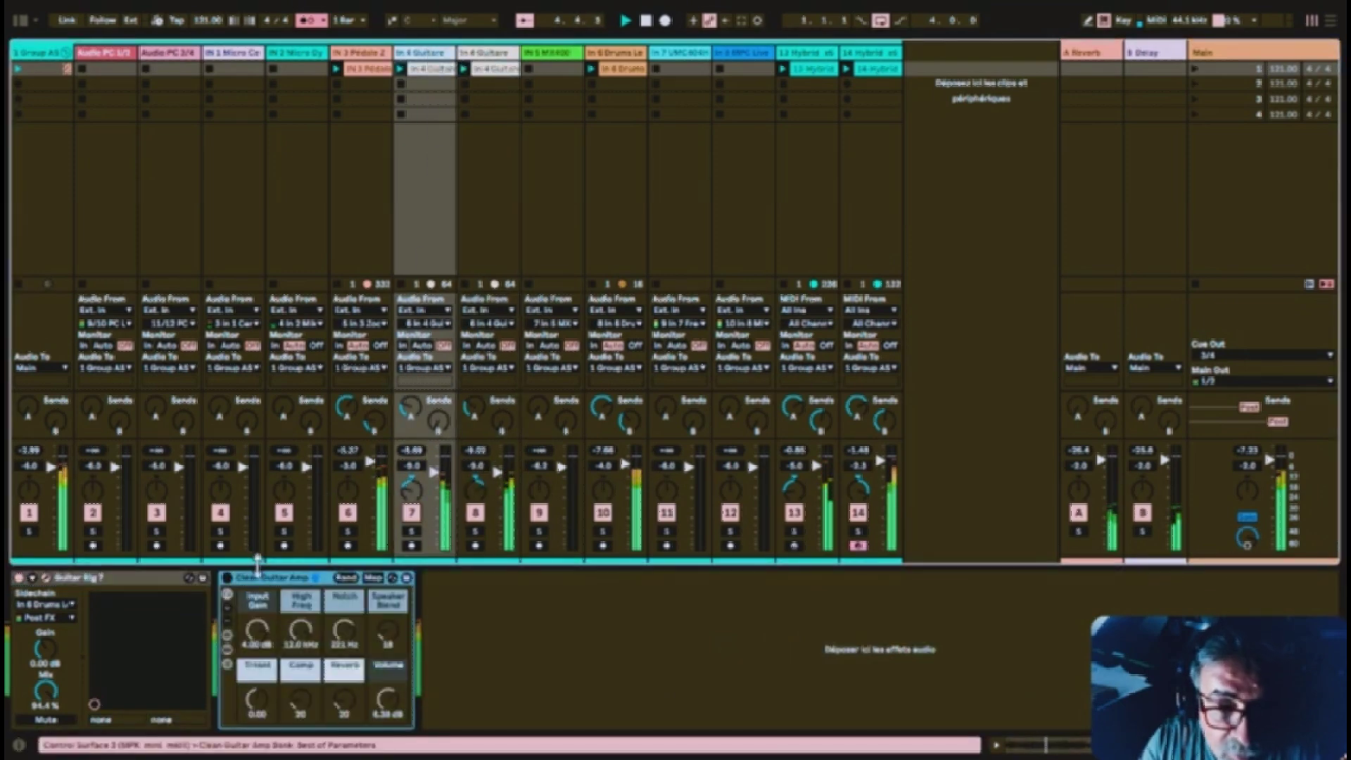
{"action": "right_click", "coordinate": [265, 583]}
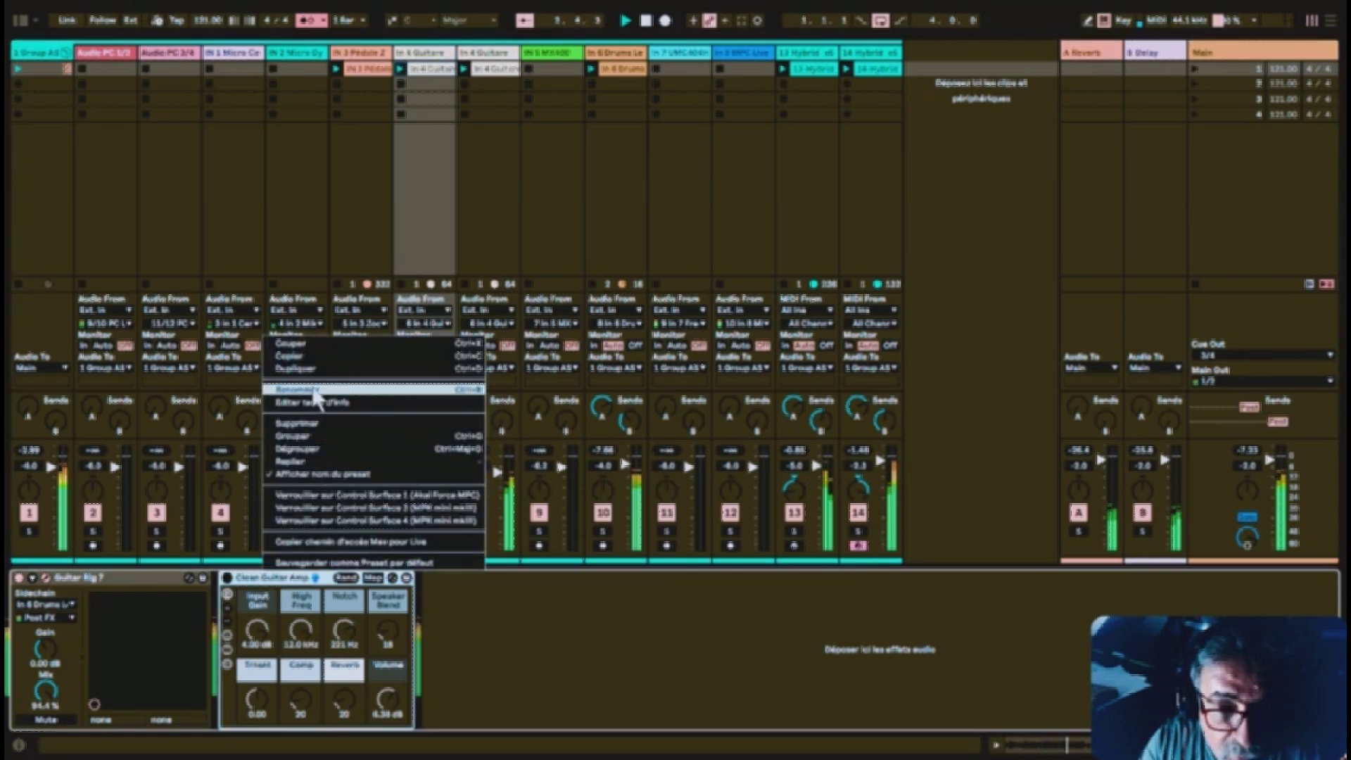
{"action": "key", "text": "Escape"}
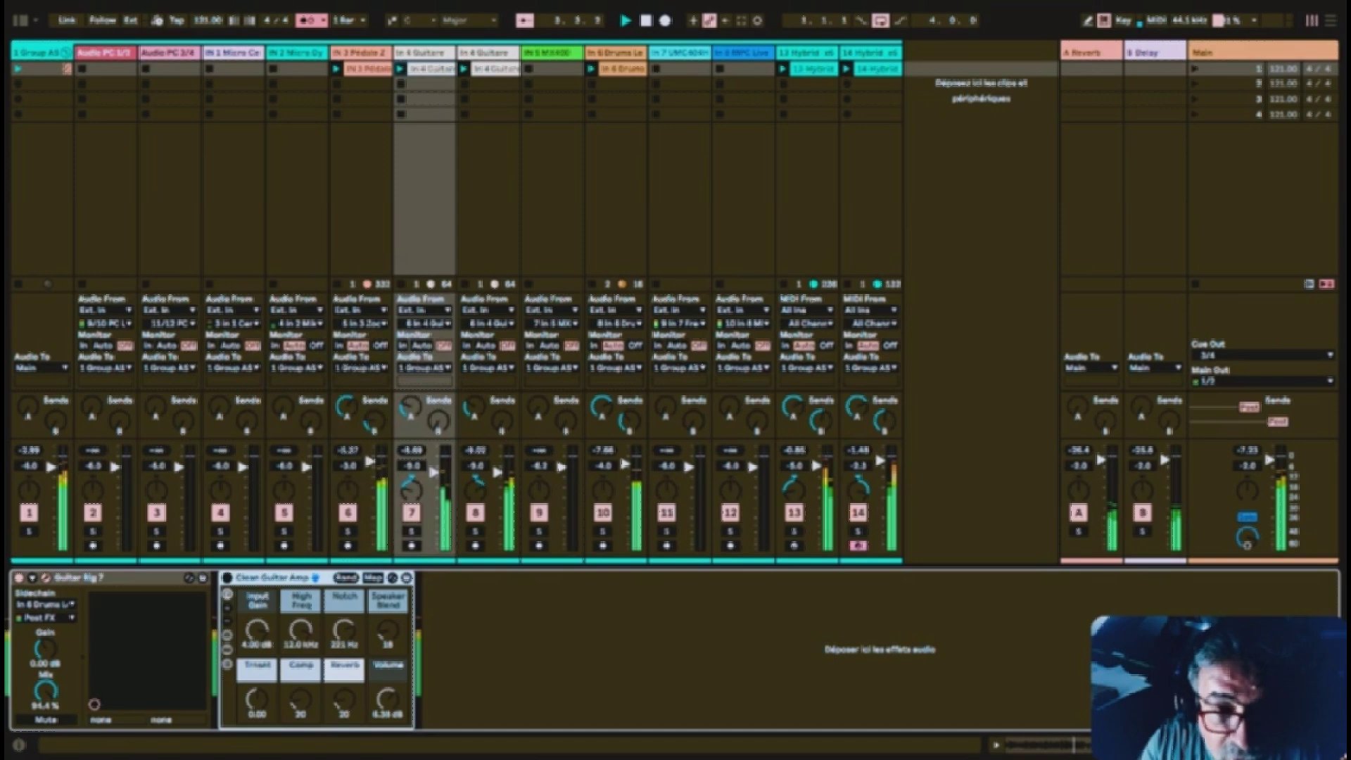
{"action": "key", "text": "Delete"}
Step: Inspect the Guitar Rig 7 window of guitar track 7, close it and show the pedal track's amp rack
{"action": "left_click", "coordinate": [189, 577]}
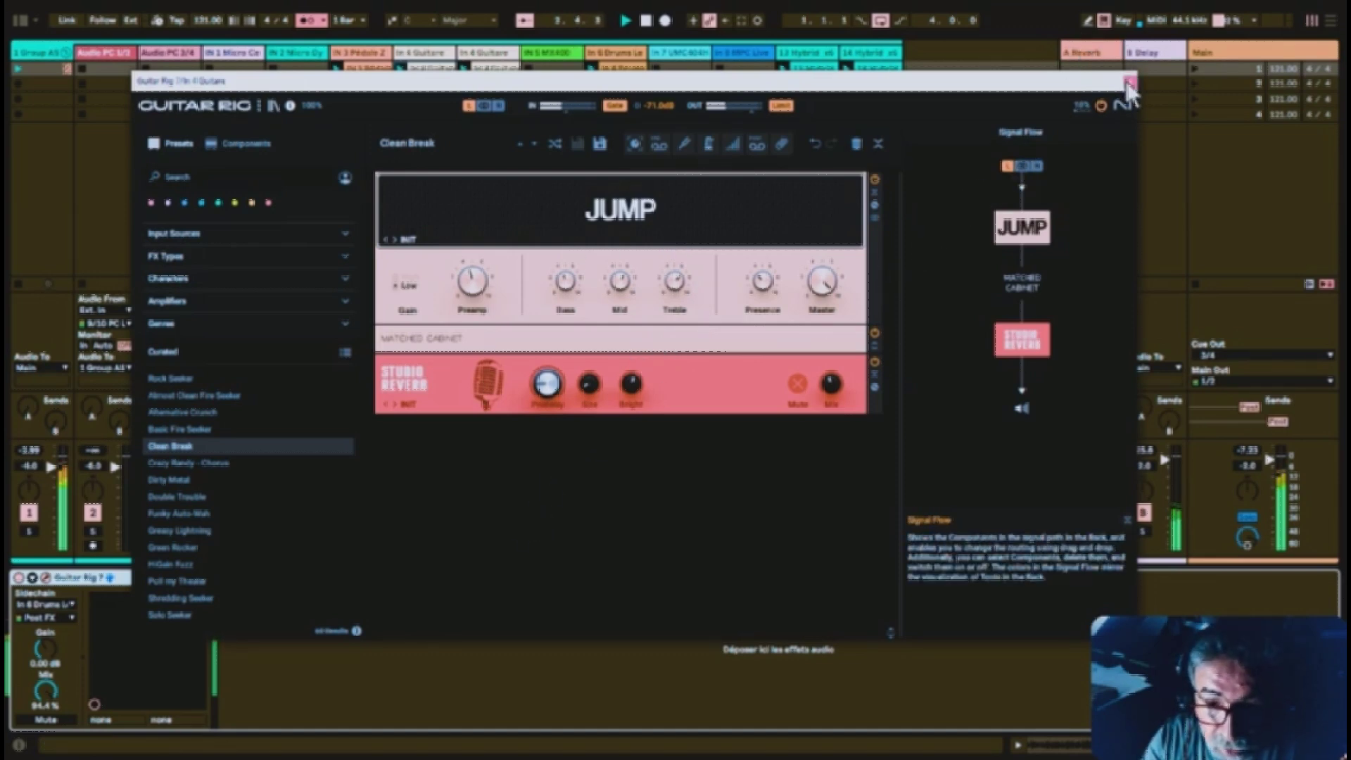
{"action": "left_click", "coordinate": [1128, 83]}
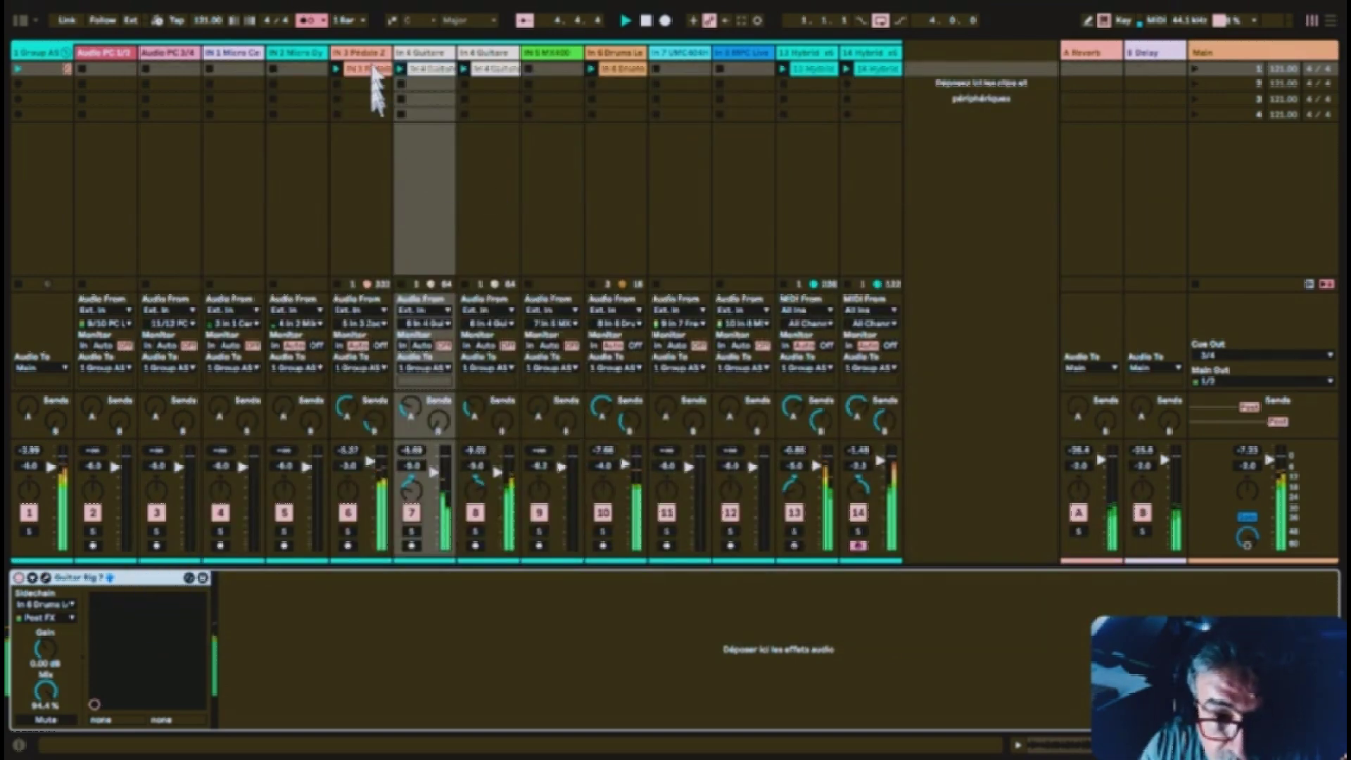
{"action": "left_click", "coordinate": [373, 70]}
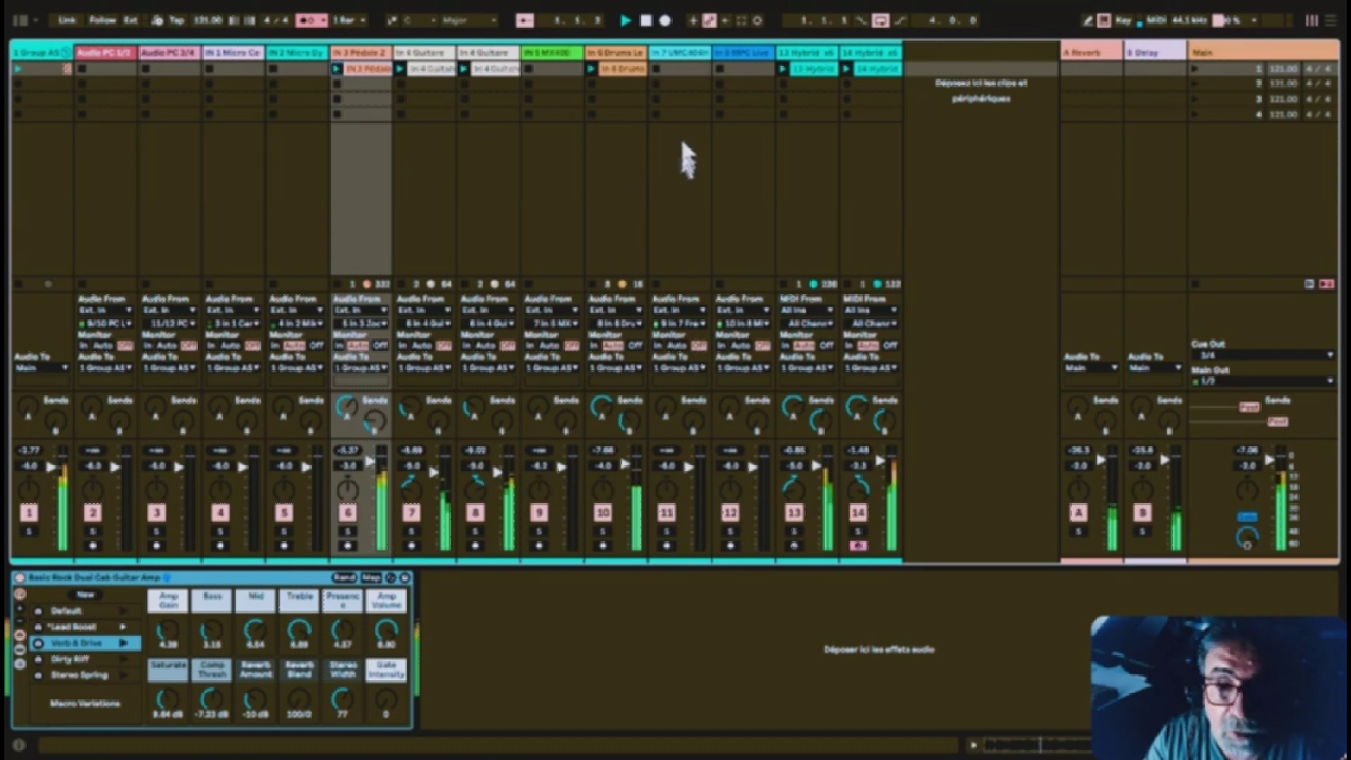
Step: Inspect the Hybrid synth windows of tracks 13 and 14, and return to the pedal track's amp rack
{"action": "left_click", "coordinate": [811, 69]}
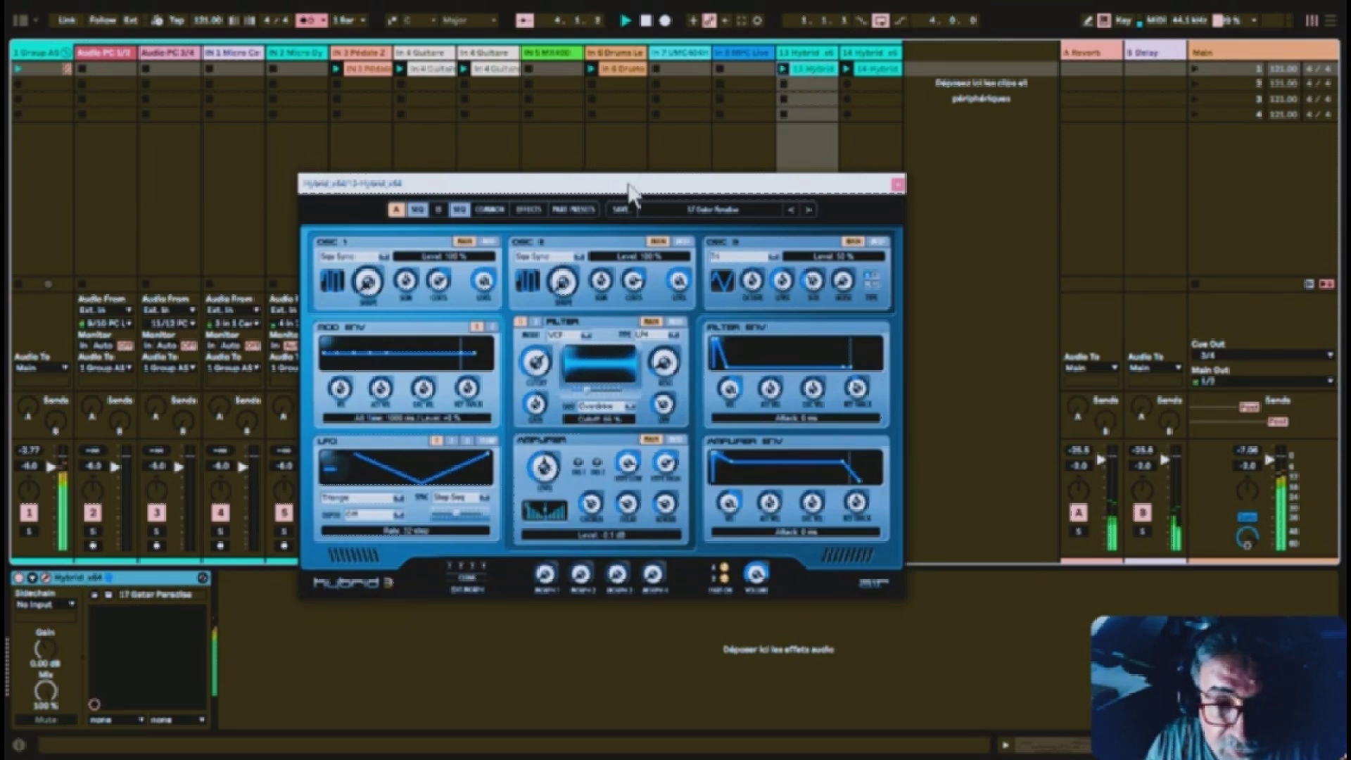
{"action": "left_click_drag", "start_coordinate": [629, 190], "coordinate": [730, 162]}
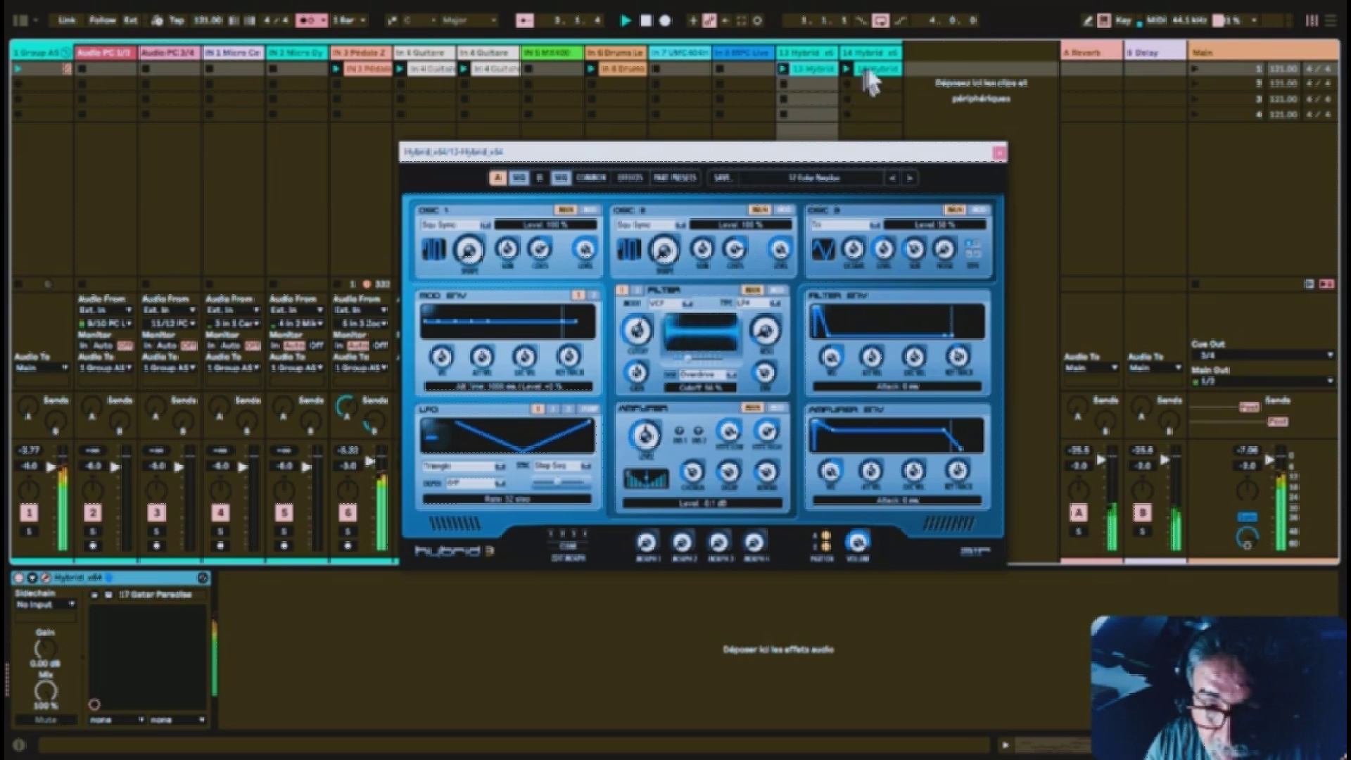
{"action": "left_click", "coordinate": [871, 71]}
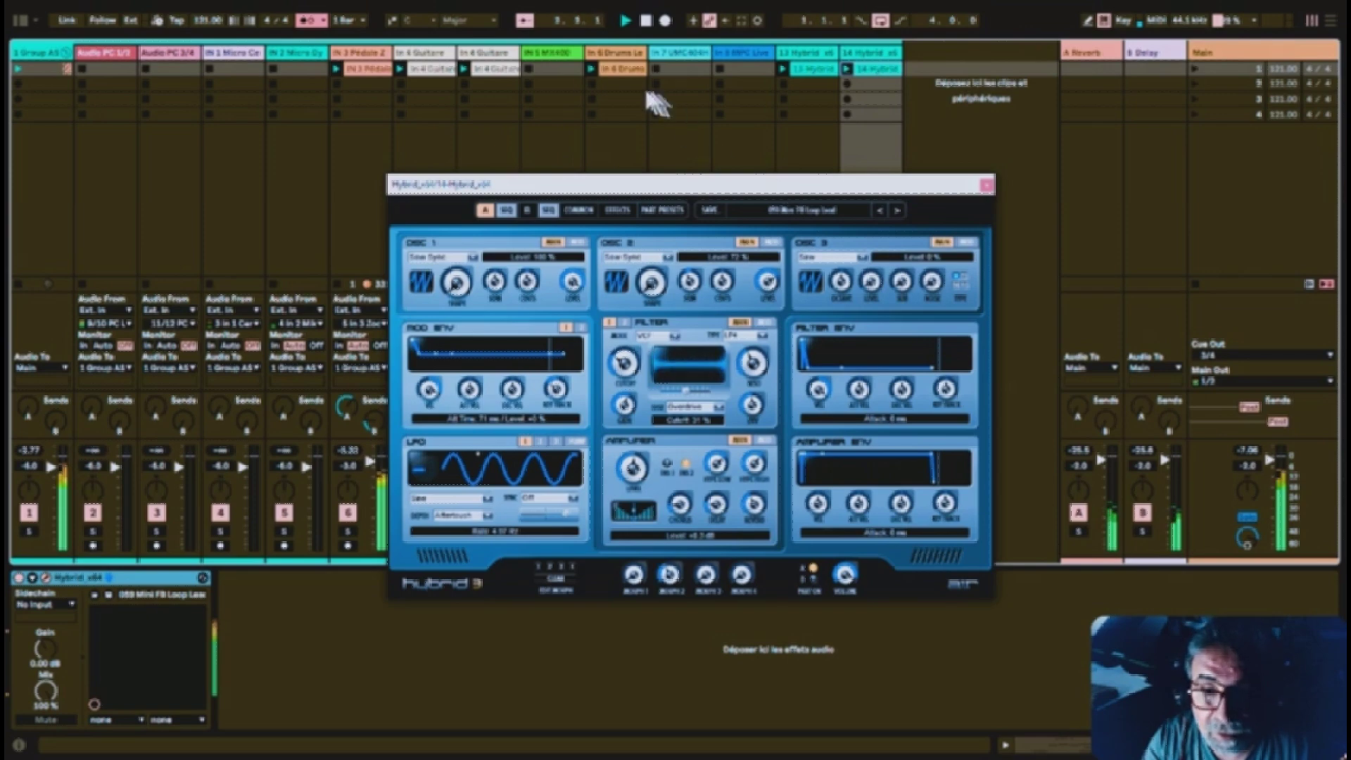
{"action": "left_click", "coordinate": [353, 77]}
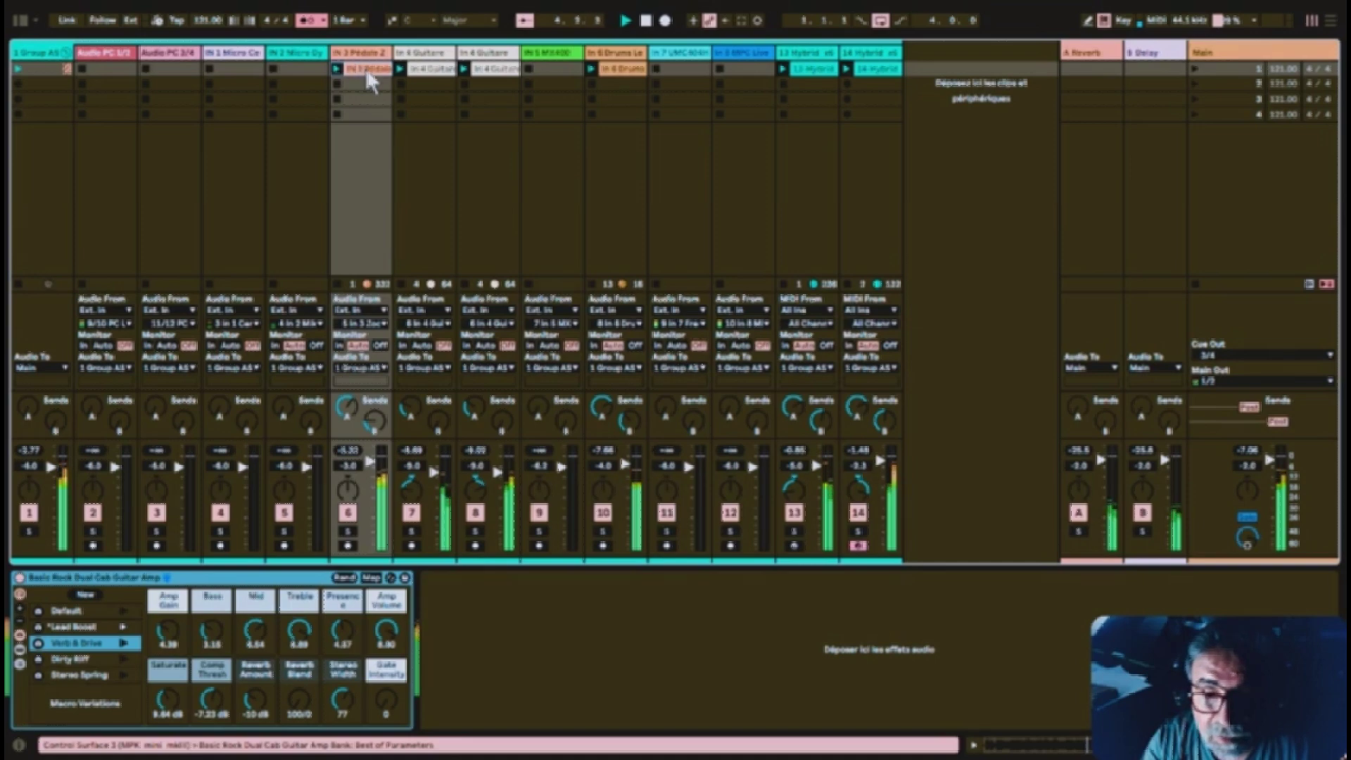
Step: Show the waveform of the pedal track's clip, and delete the reastream plug-in from the Main track's device chain
{"action": "double_click", "coordinate": [368, 76]}
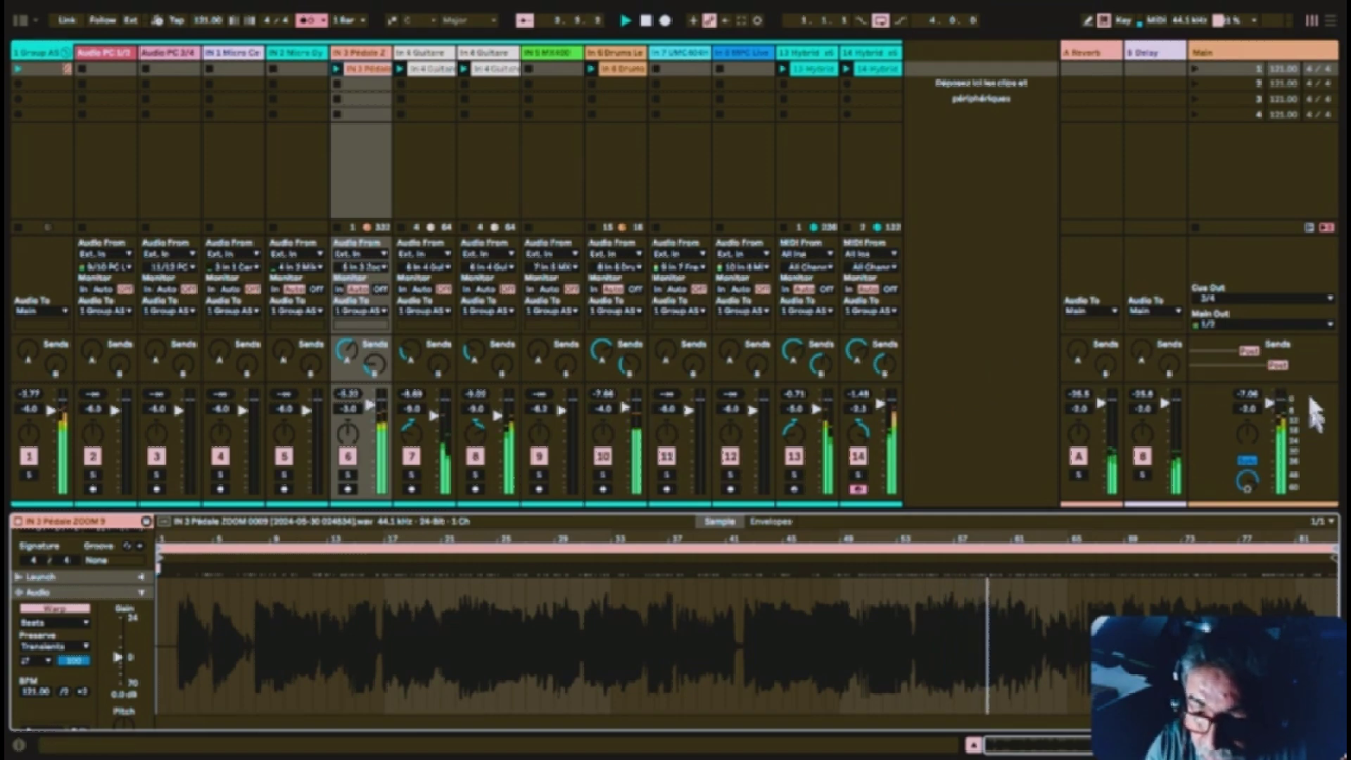
{"action": "left_click", "coordinate": [1237, 59]}
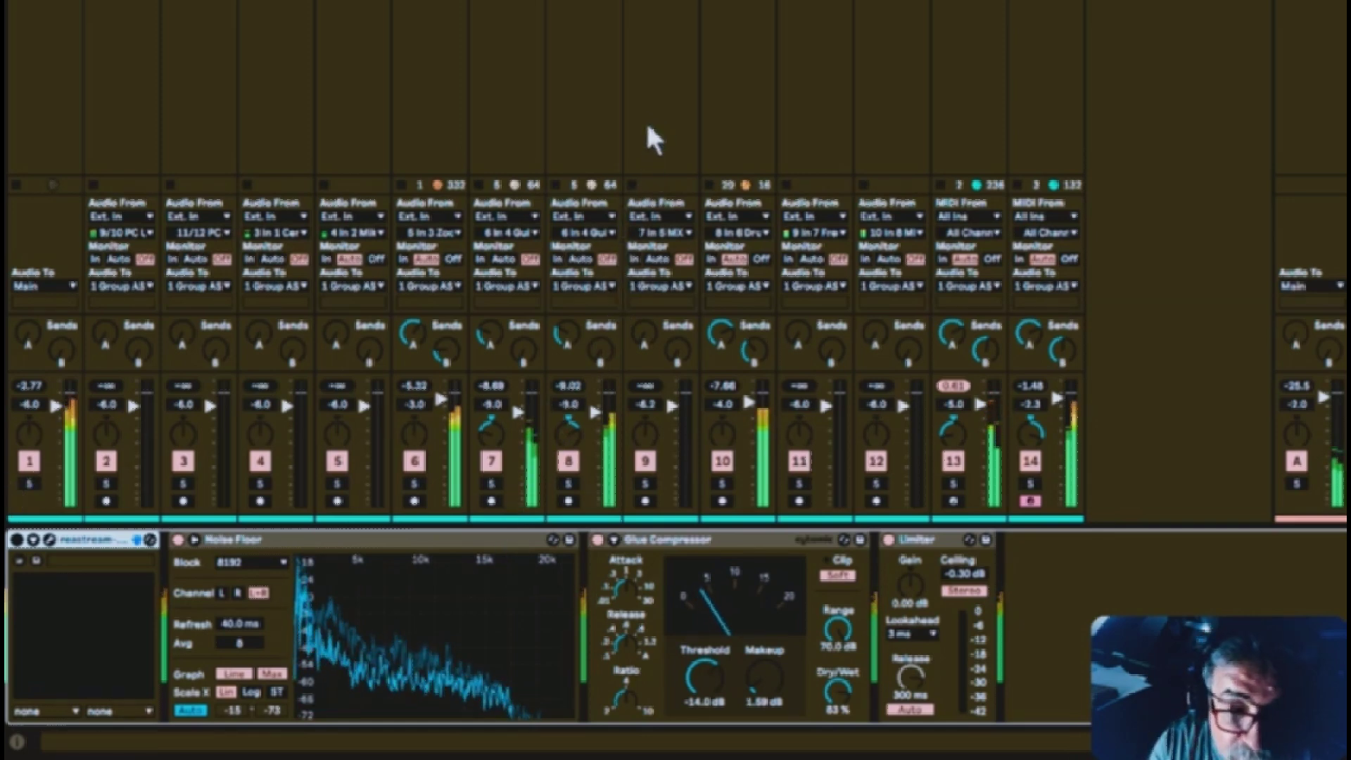
{"action": "right_click", "coordinate": [92, 543]}
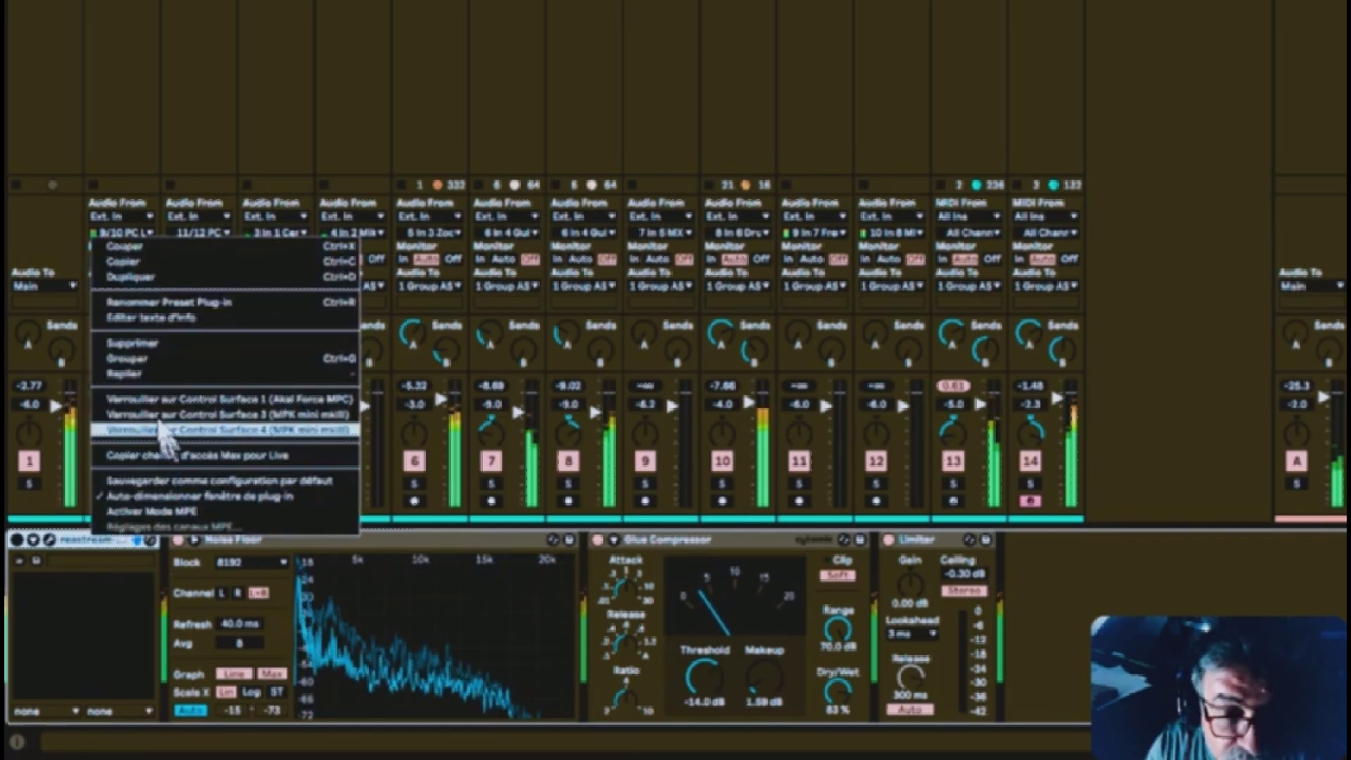
{"action": "left_click", "coordinate": [150, 345]}
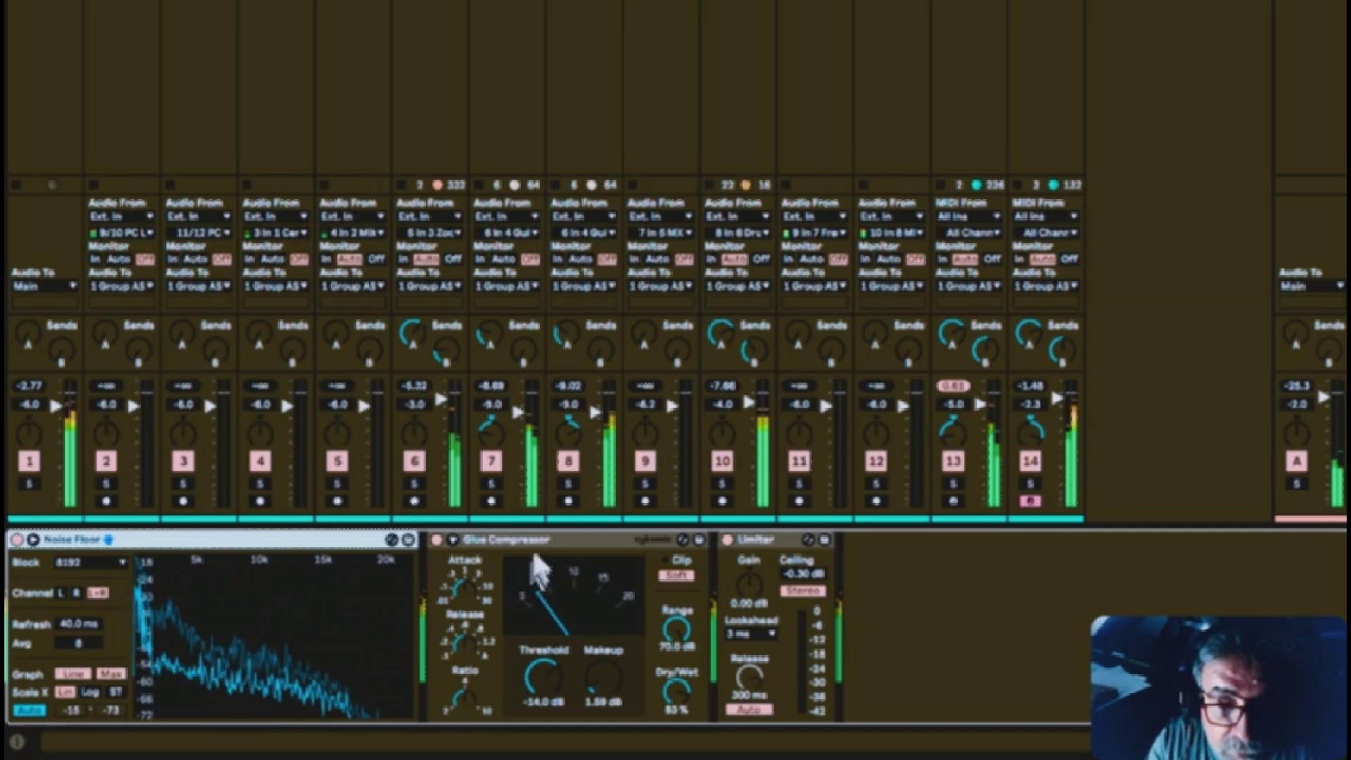
Step: Inspect the Glue Compressor's sidechain section on the Main track, collapse it and show the pedal track's clip again
{"action": "left_click", "coordinate": [452, 539]}
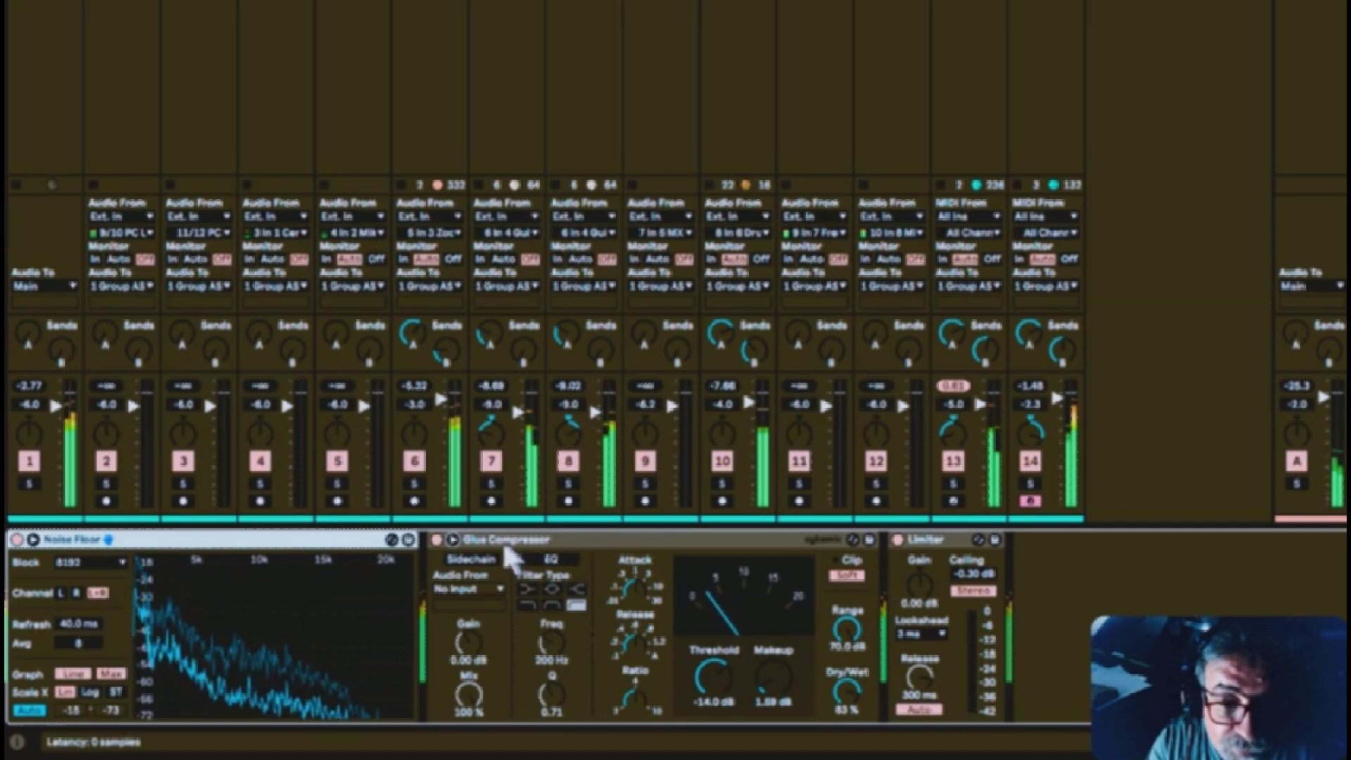
{"action": "left_click", "coordinate": [451, 541]}
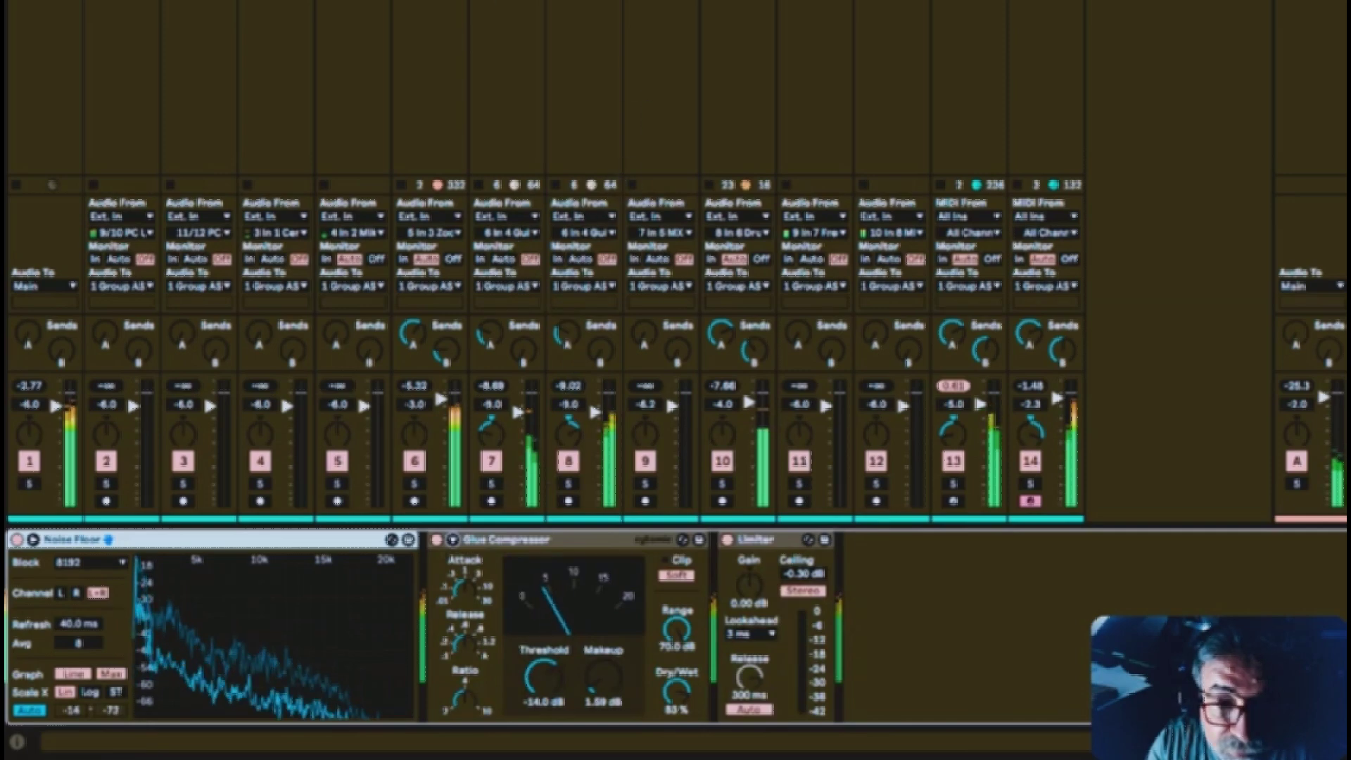
{"action": "left_click", "coordinate": [430, 105]}
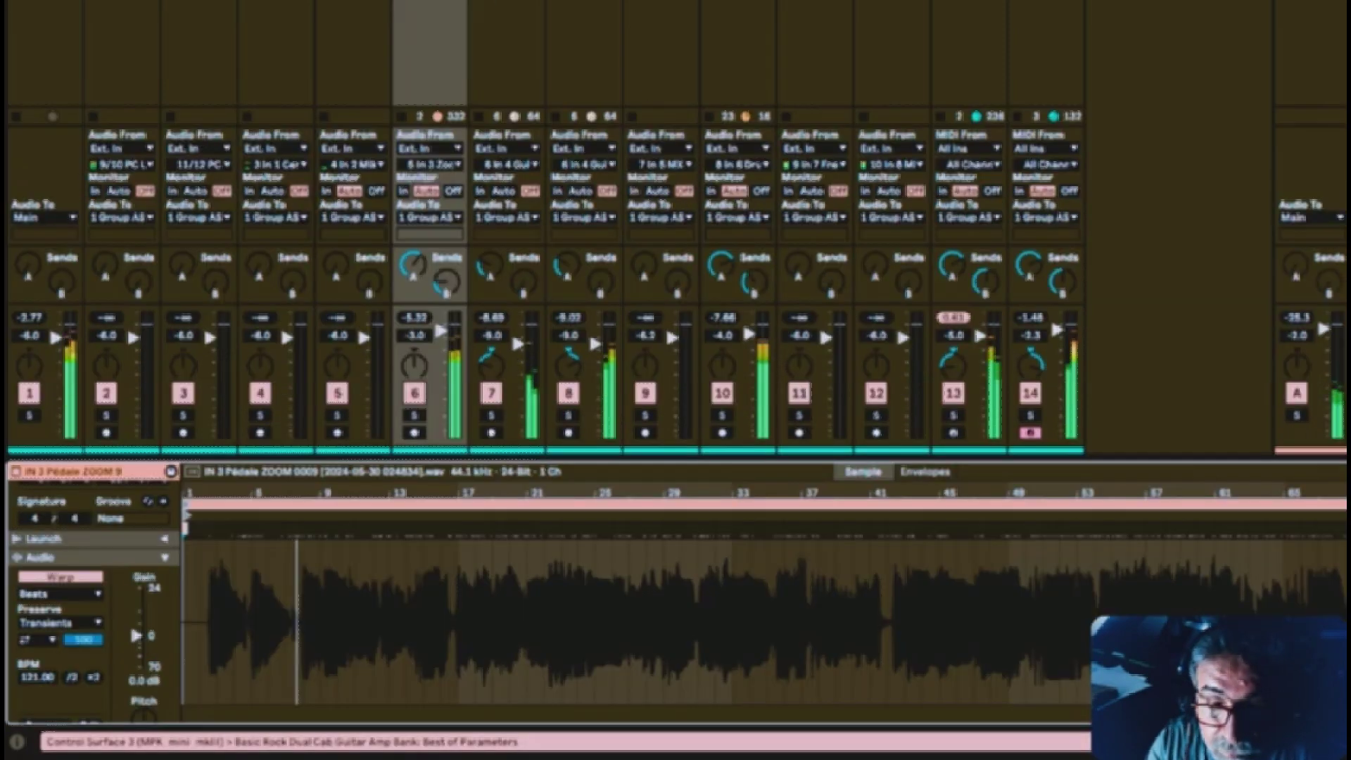